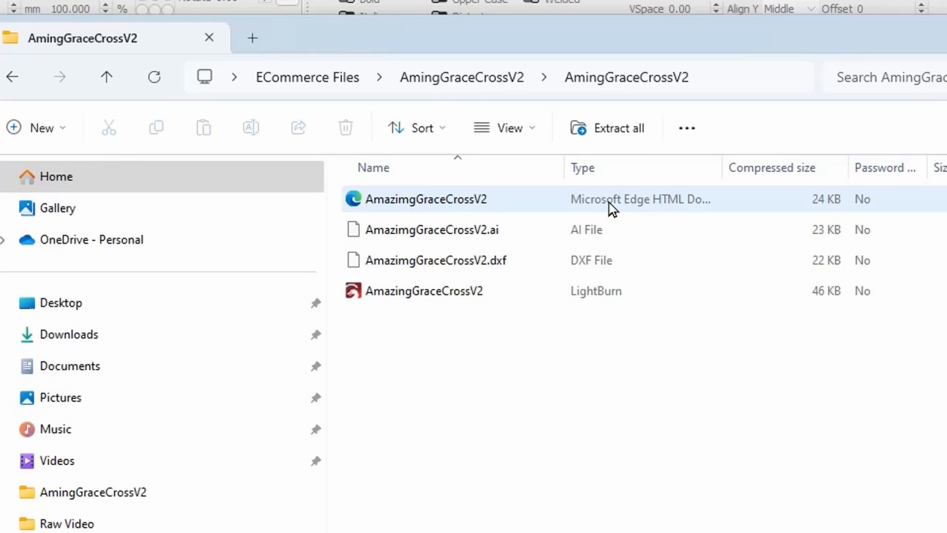
# - Open the AmazingGraceCrossV2 LightBurn file from the design folder in LightBurn
pyautogui.click(440, 297)
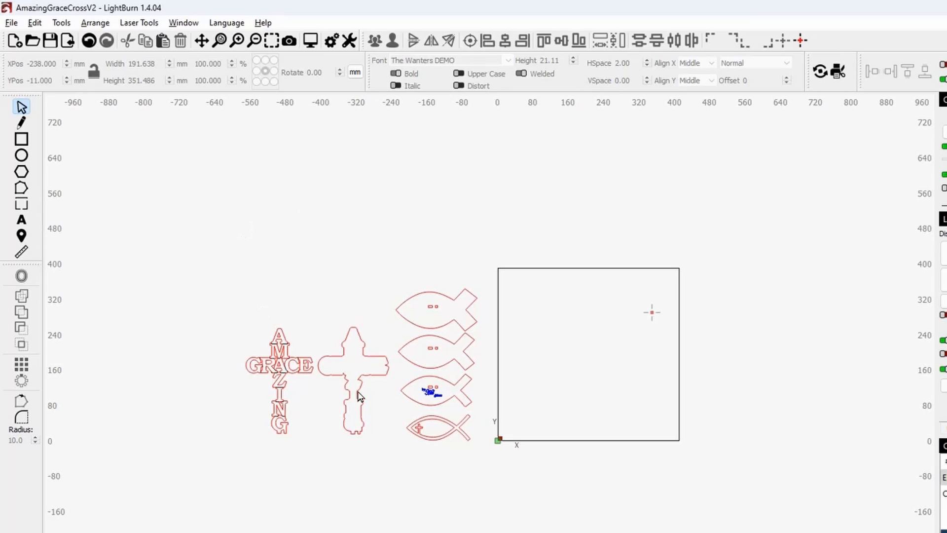
pyautogui.scroll(2, 420, 460)
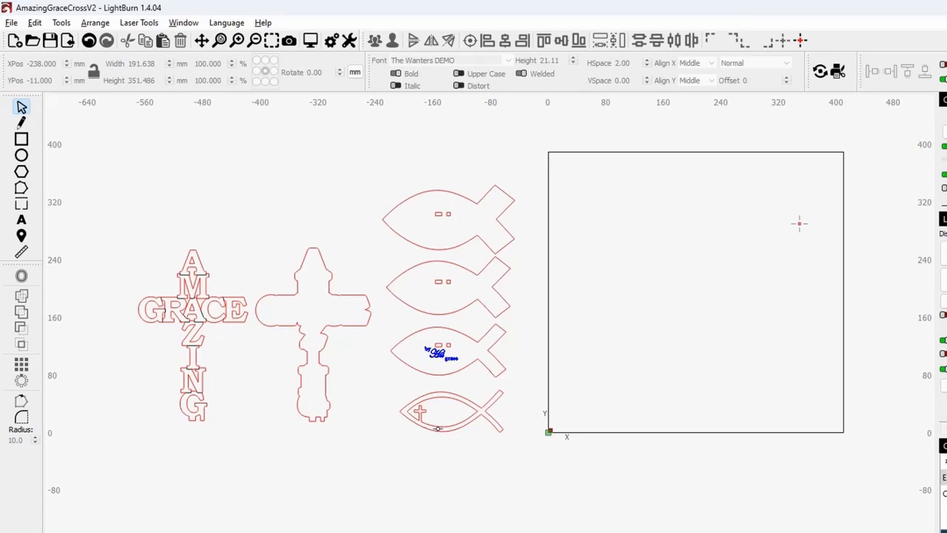
pyautogui.scroll(8, 442, 340)
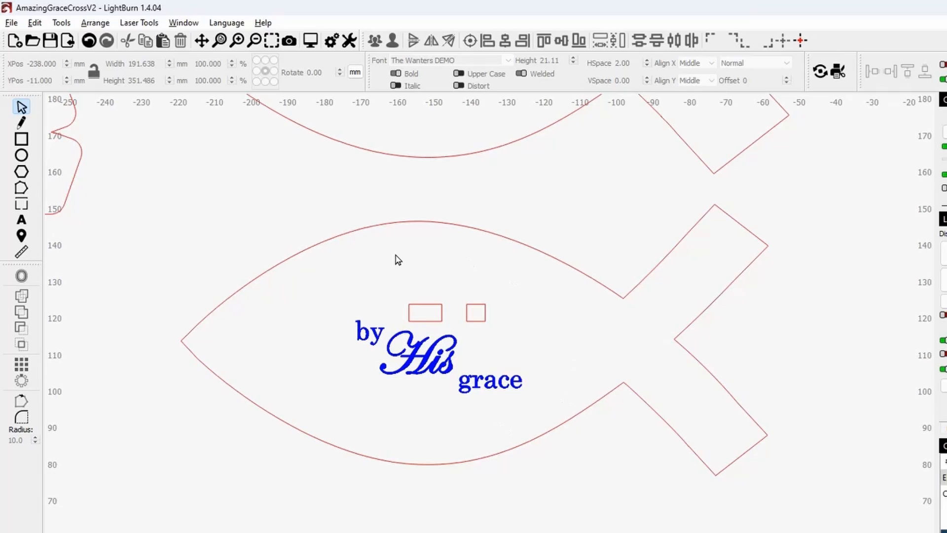
# - Overlay the small fish outline with the cross on the "by His grace" fish, and move it back below
pyautogui.scroll(-4, 497, 314)
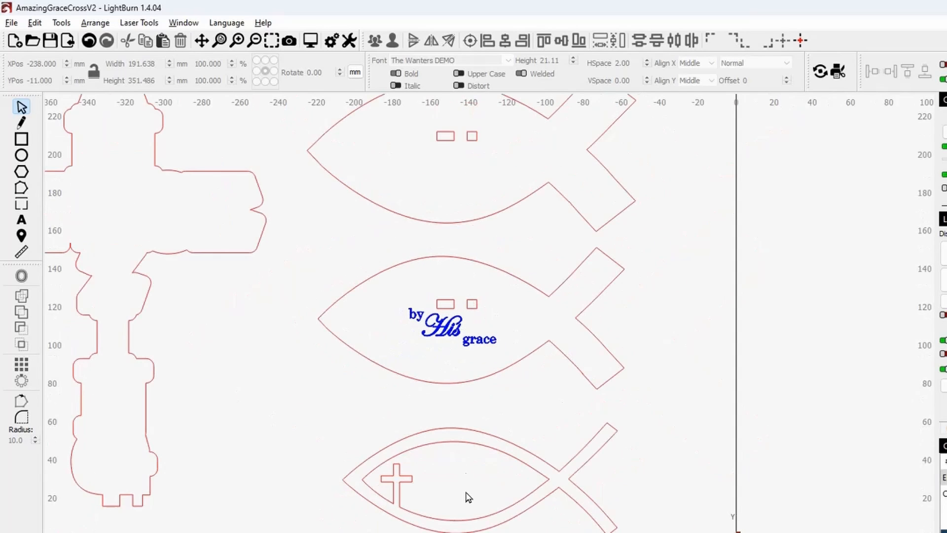
pyautogui.moveTo(468, 499); pyautogui.dragTo(353, 411)
pyautogui.moveTo(480, 476); pyautogui.dragTo(474, 321)
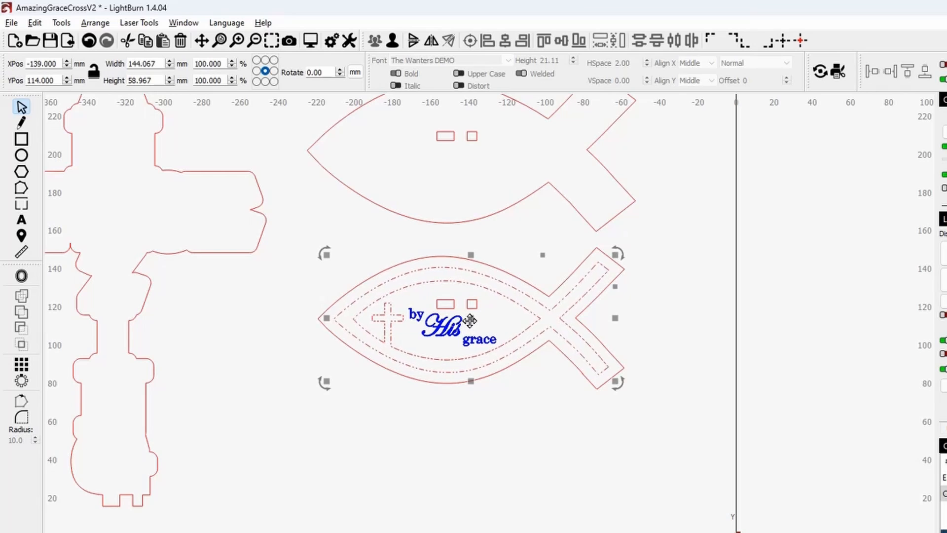
pyautogui.moveTo(469, 340); pyautogui.dragTo(485, 494)
# - Ungroup the Amazing Grace cross lettering into its separate shapes
pyautogui.scroll(-5, 454, 393)
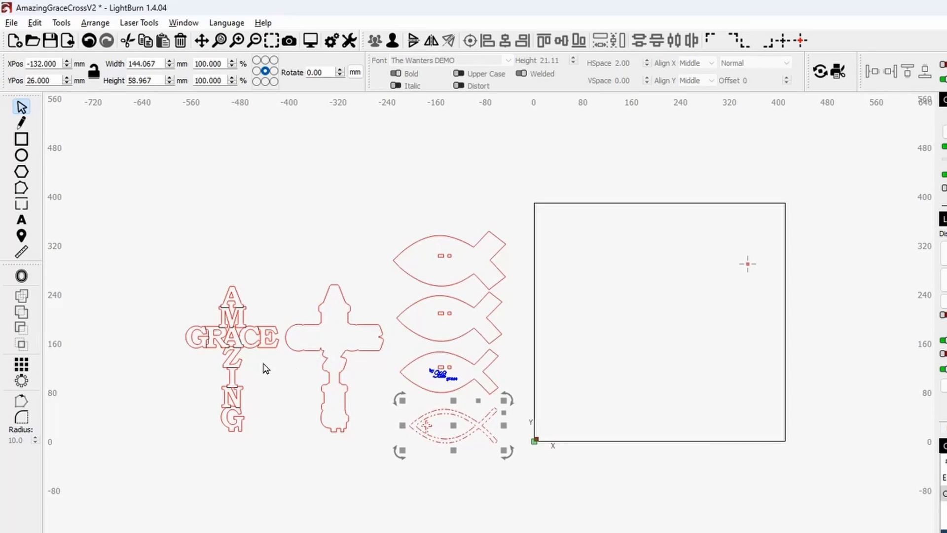
pyautogui.scroll(3, 263, 368)
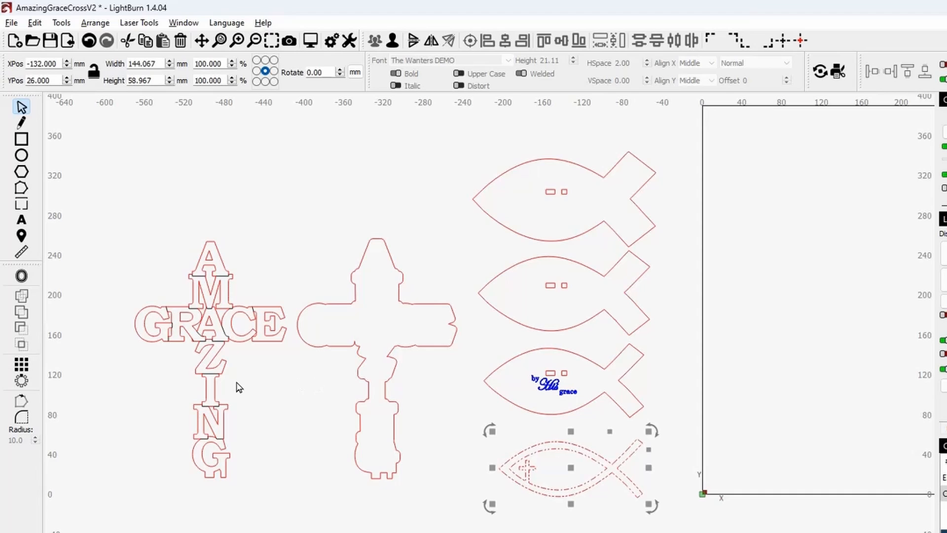
pyautogui.click(220, 370)
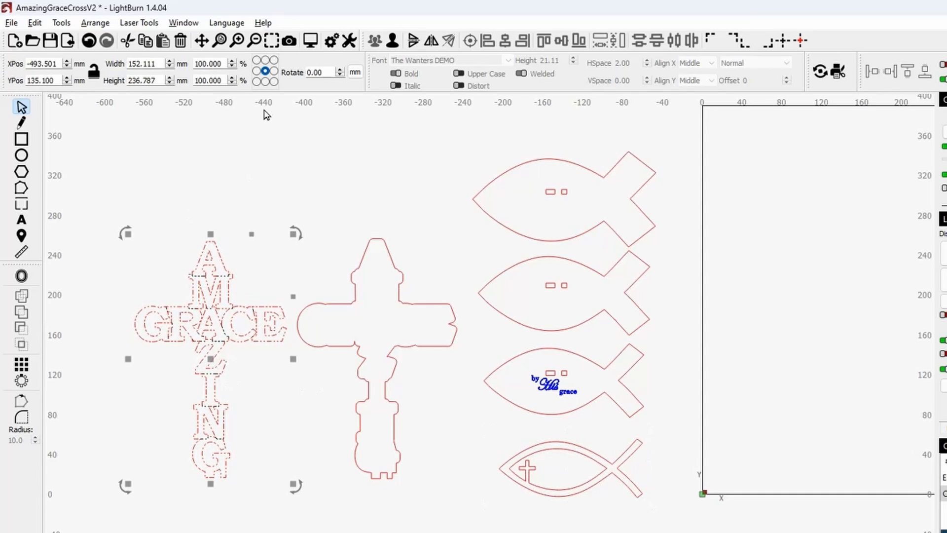
pyautogui.click(393, 45)
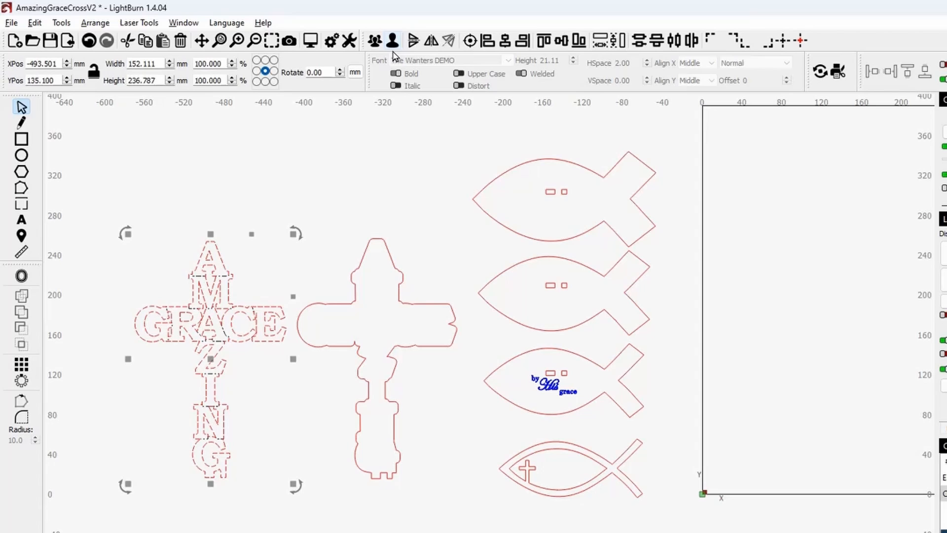
# - Offset the outer outline of the cross lettering outward by 3 mm with round corners
pyautogui.click(290, 150)
pyautogui.scroll(4, 225, 266)
pyautogui.click(226, 267)
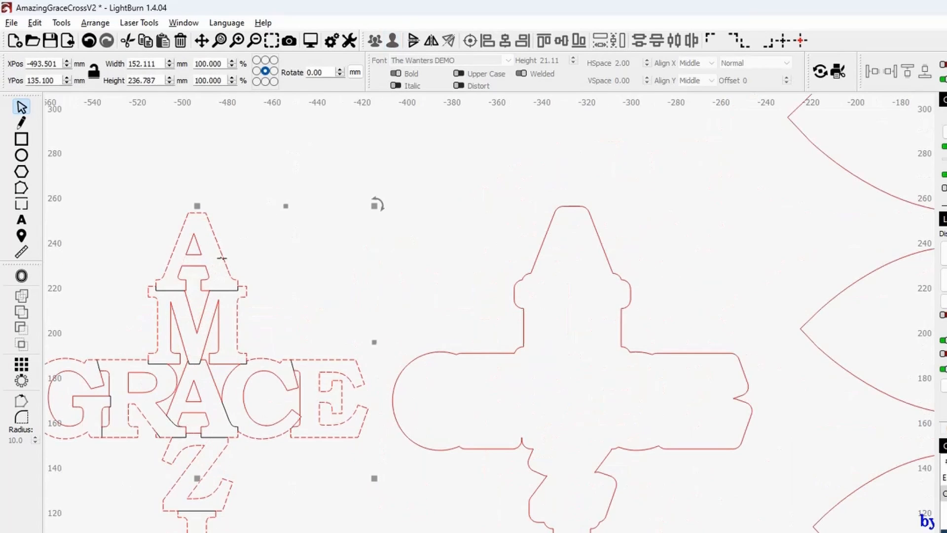
pyautogui.scroll(-3, 222, 258)
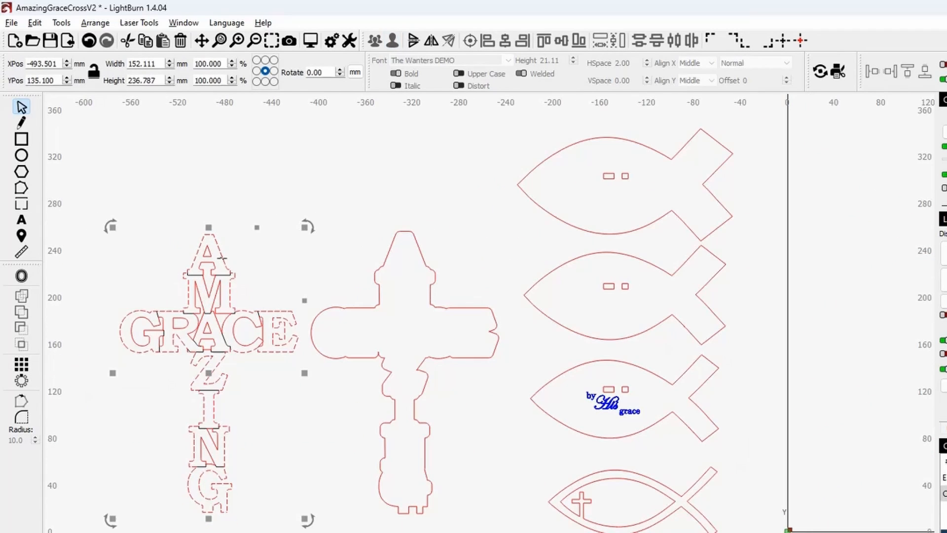
pyautogui.click(22, 276)
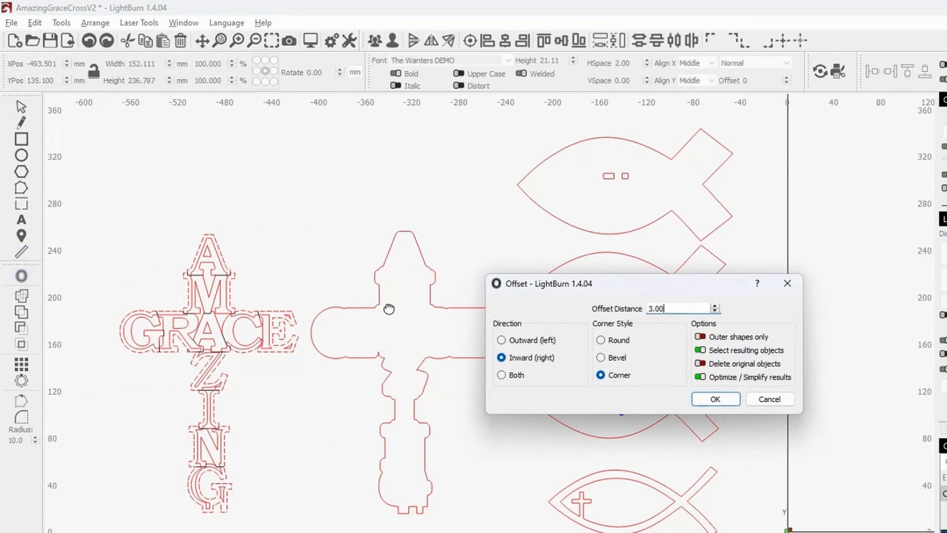
pyautogui.click(530, 346)
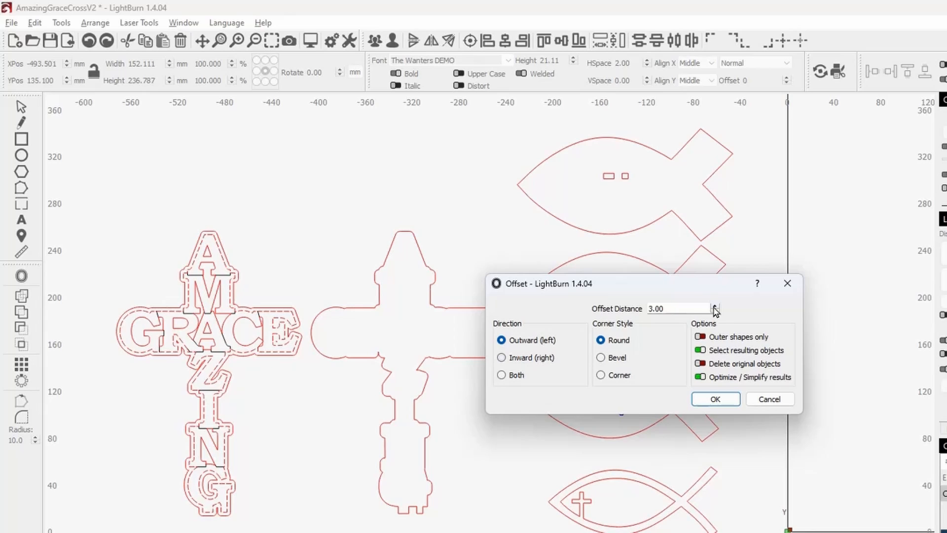
pyautogui.click(714, 399)
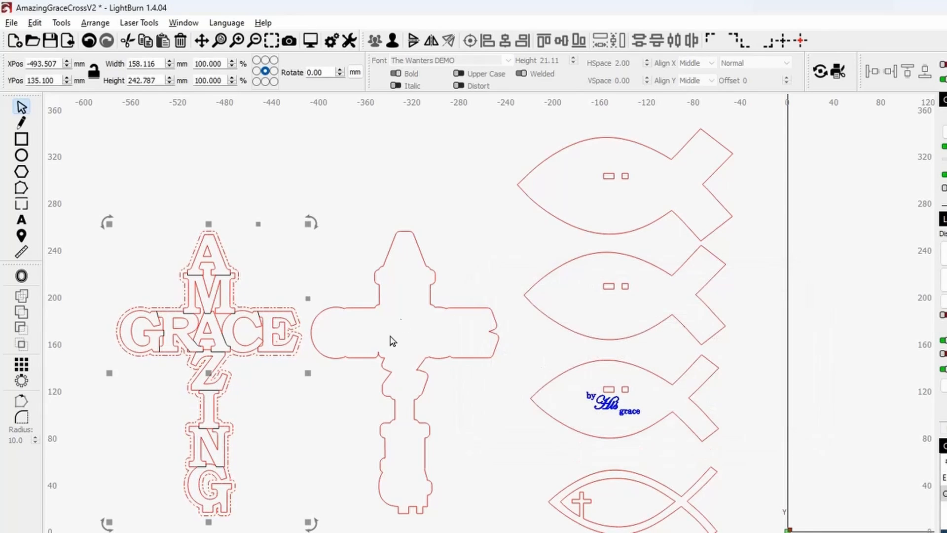
# - Shift the new offset outline upward off the lettering, and undo both the move and the offset
pyautogui.moveTo(209, 374); pyautogui.dragTo(220, 335)
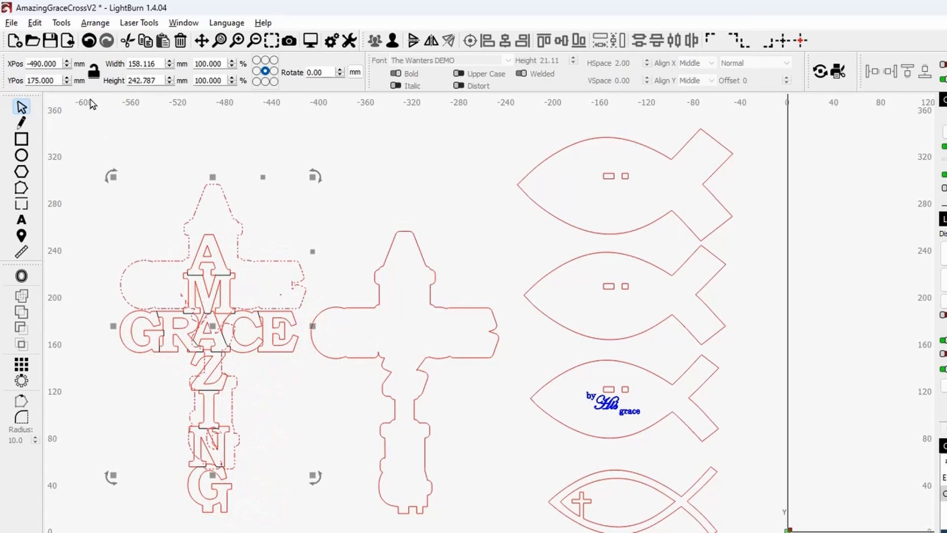
pyautogui.click(88, 41)
pyautogui.click(89, 41)
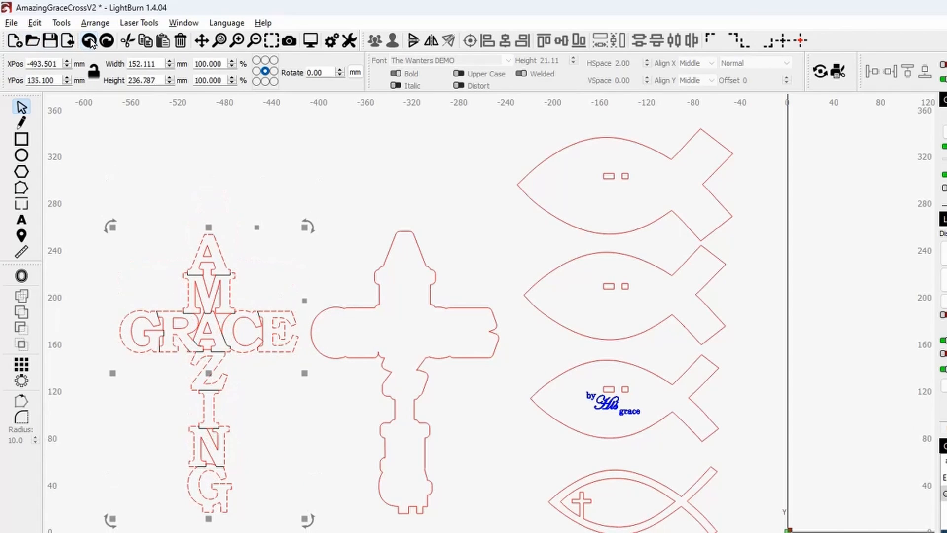
pyautogui.click(151, 179)
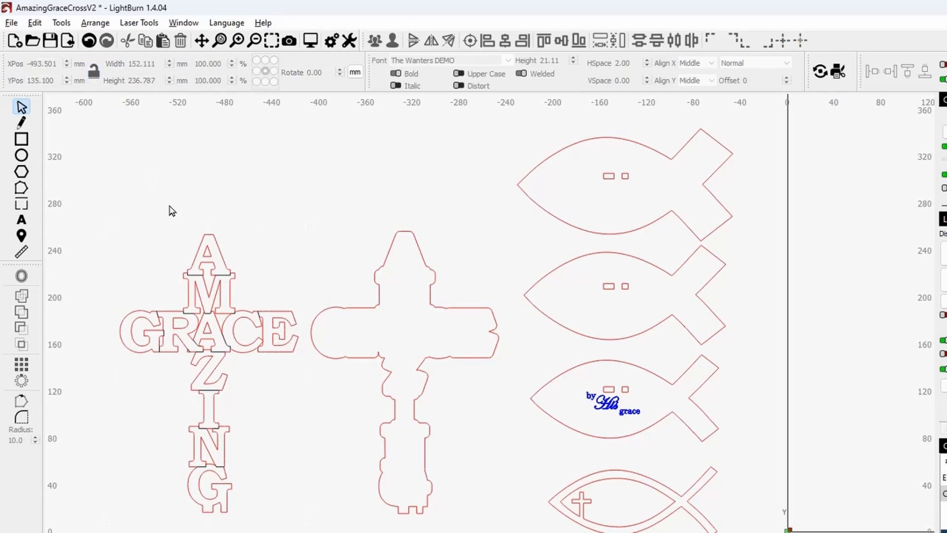
# - Create a 3 mm outward offset with round corners from the outer outline of the cross lettering
pyautogui.click(223, 262)
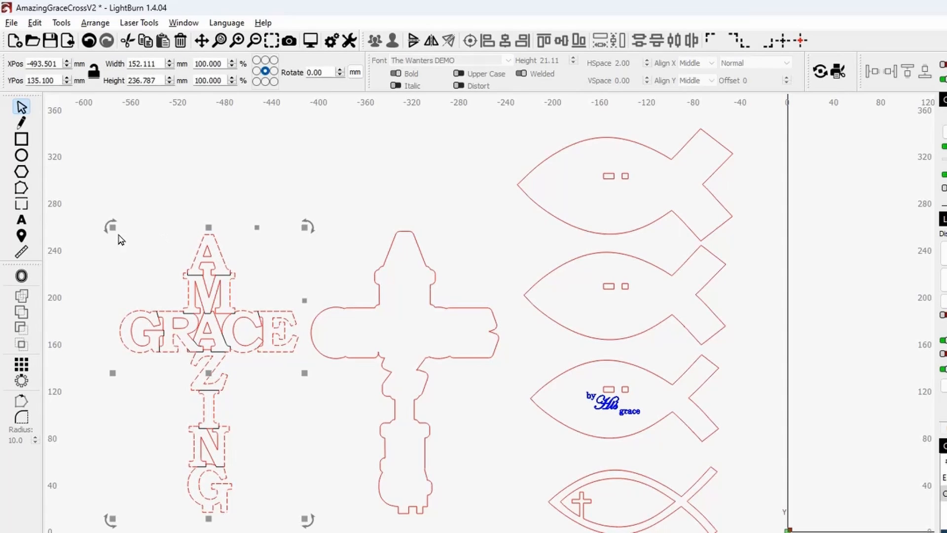
pyautogui.click(21, 276)
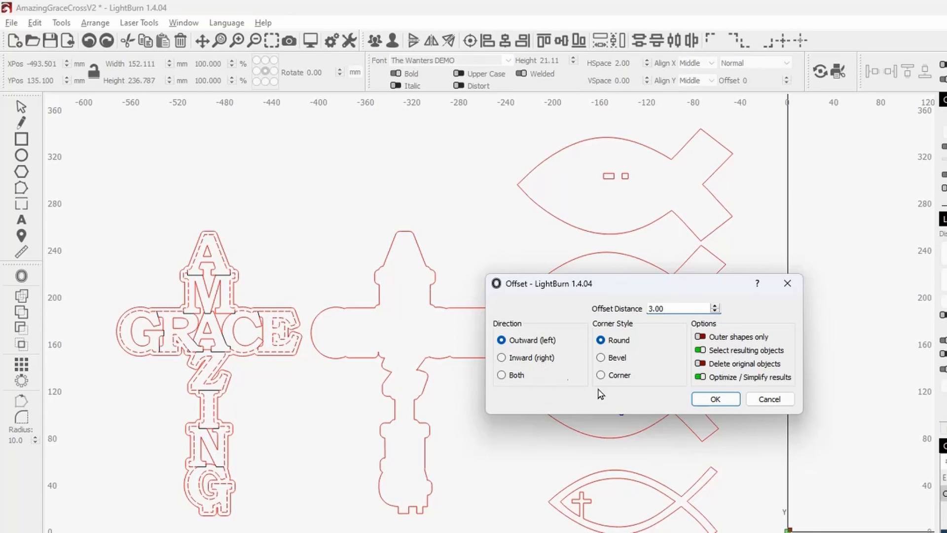
pyautogui.click(715, 399)
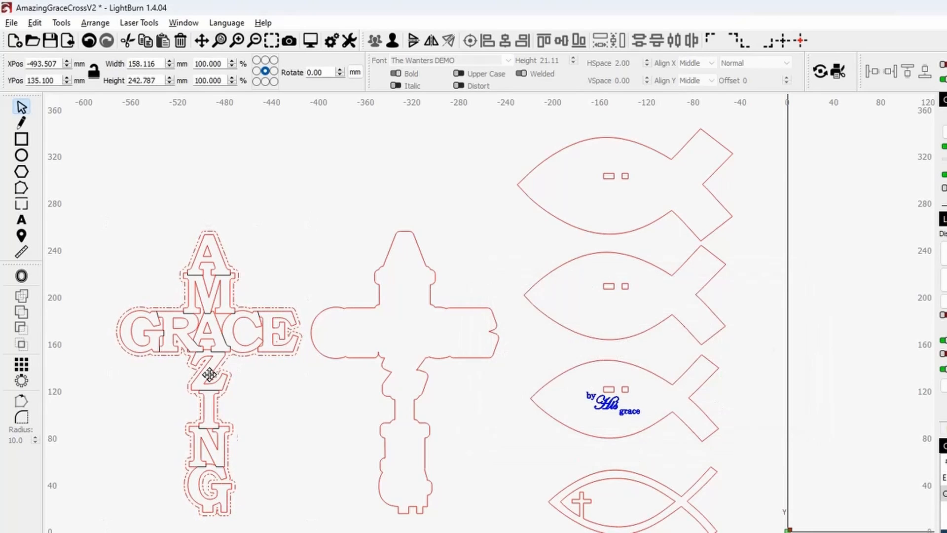
# - Move the offset outline up clear of the lettering and group all the lettering shapes together
pyautogui.moveTo(209, 374); pyautogui.dragTo(284, 134)
pyautogui.moveTo(77, 190); pyautogui.dragTo(314, 532)
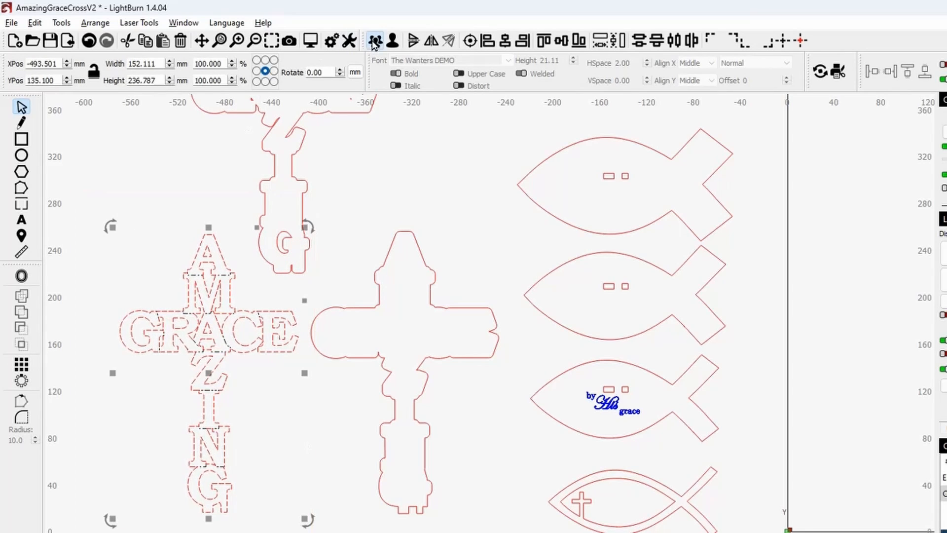
pyautogui.click(351, 224)
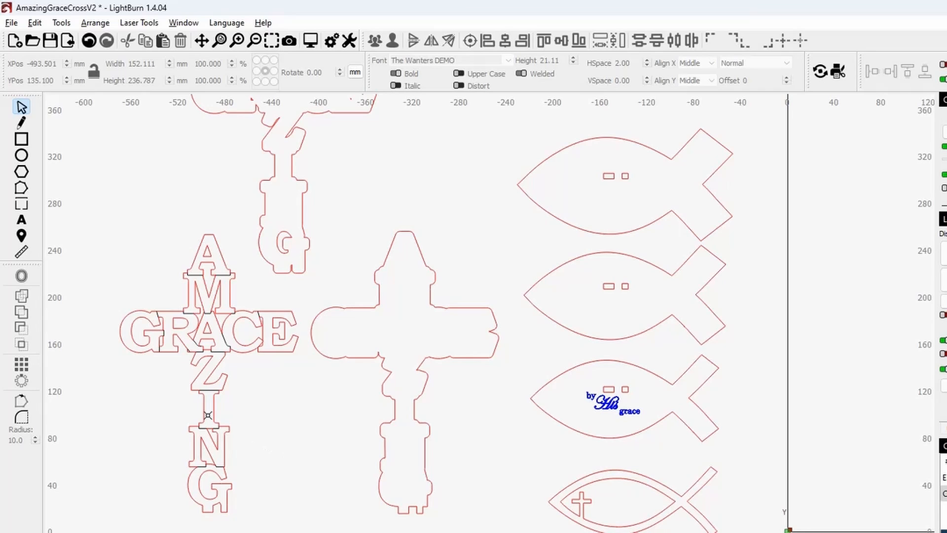
# - Move the offset outline back over the cross lettering, centred at about X -493.5, Y 135.1 mm
pyautogui.click(277, 272)
pyautogui.scroll(6, 278, 285)
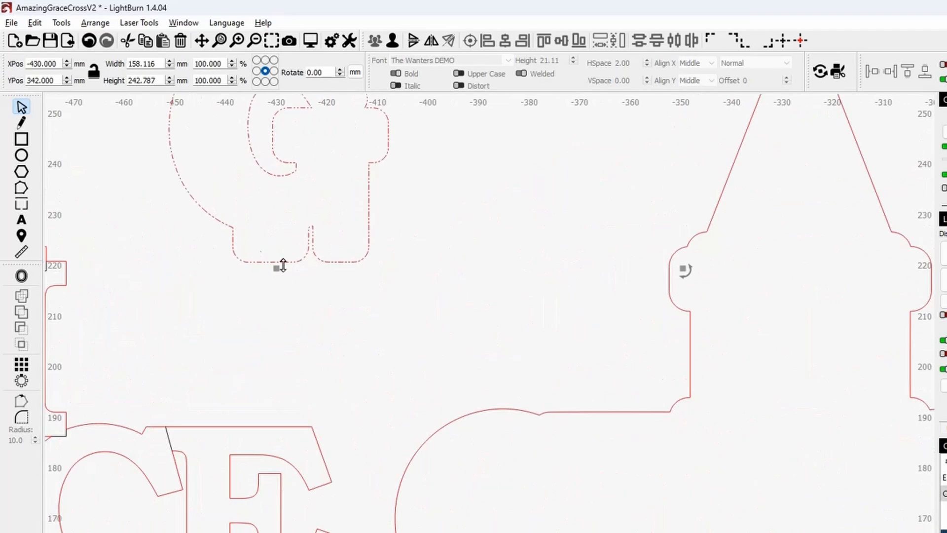
pyautogui.scroll(4, 284, 282)
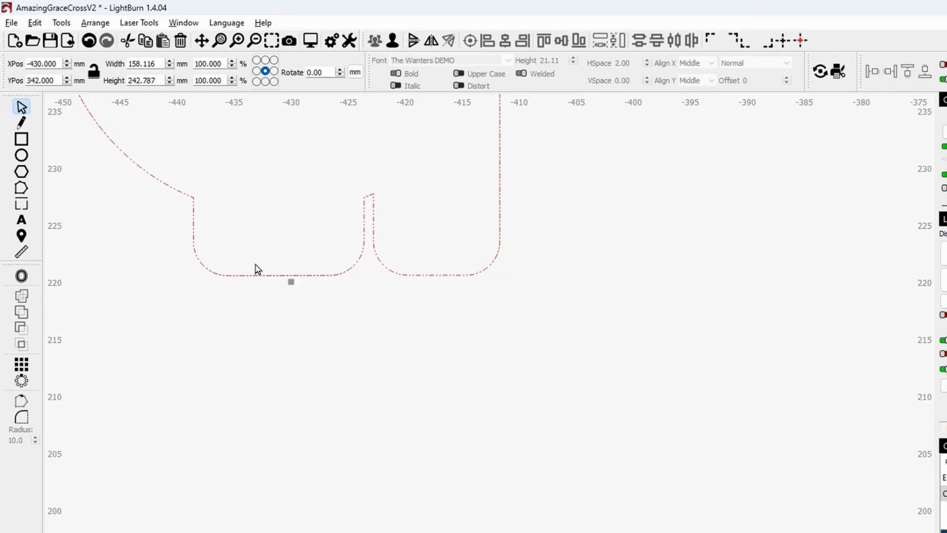
pyautogui.scroll(-3, 392, 263)
pyautogui.scroll(-8, 350, 295)
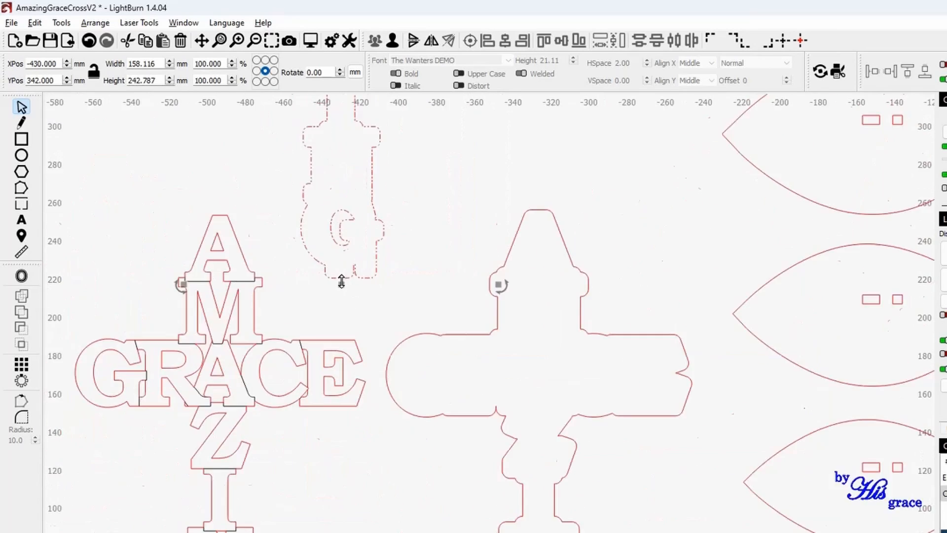
pyautogui.moveTo(340, 125); pyautogui.dragTo(279, 336)
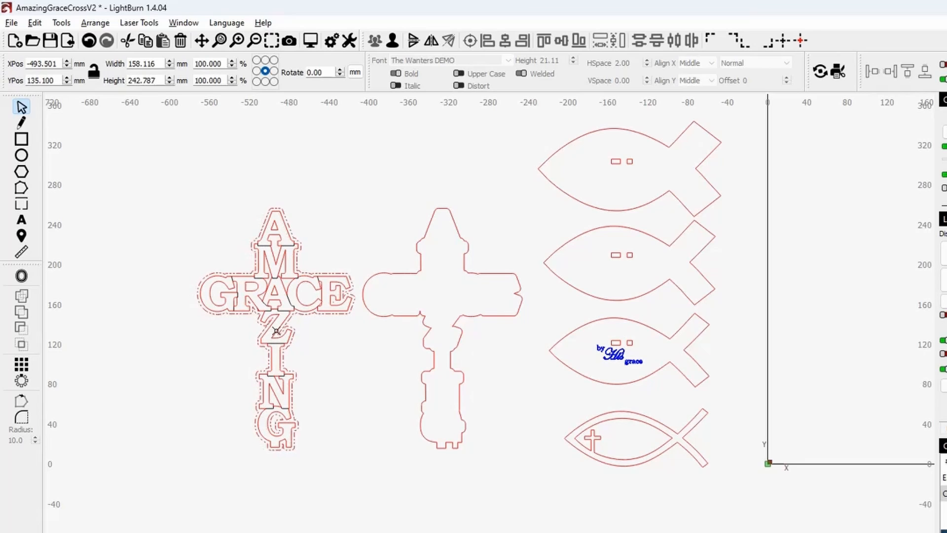
# - Move the grouped lettering off its offset outline to about X -277, Y 142 mm, beside the finished backing cross
pyautogui.scroll(12, 260, 444)
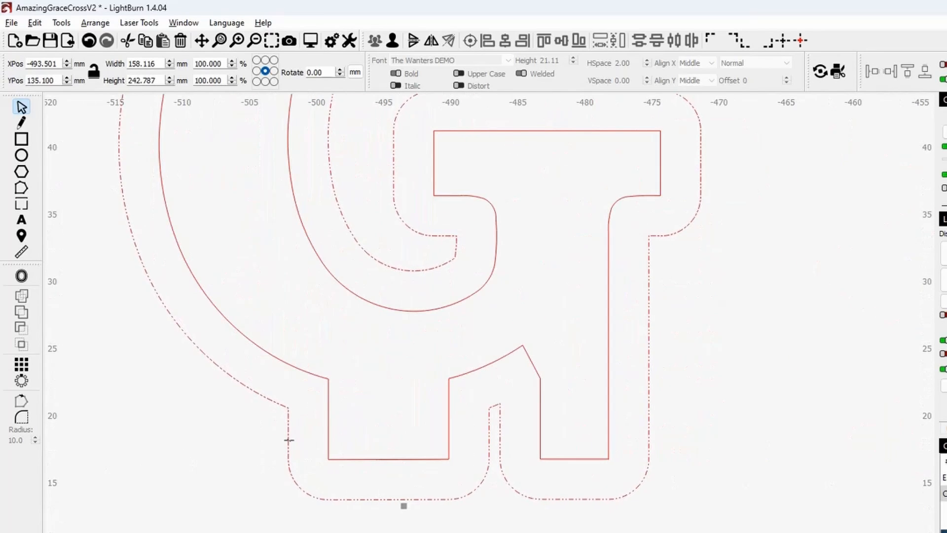
pyautogui.scroll(-8, 339, 476)
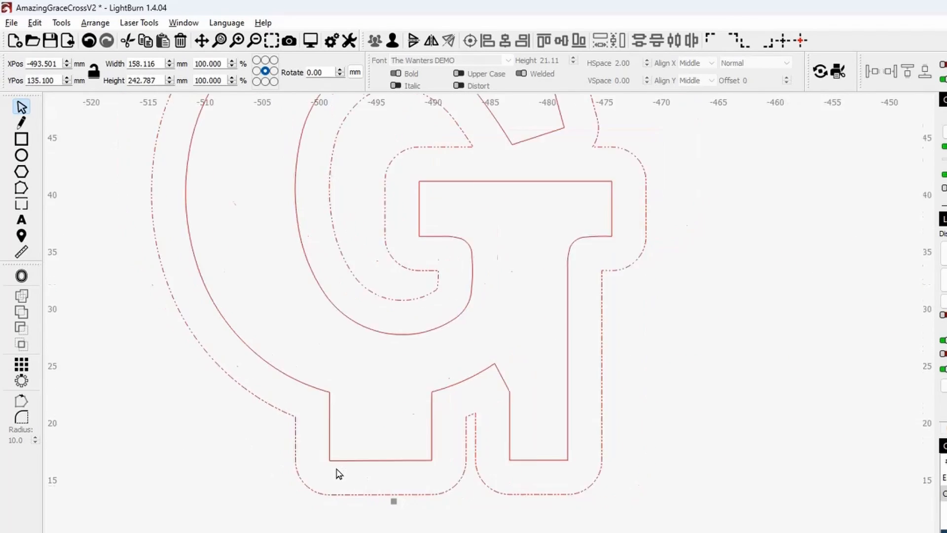
pyautogui.scroll(-4, 351, 377)
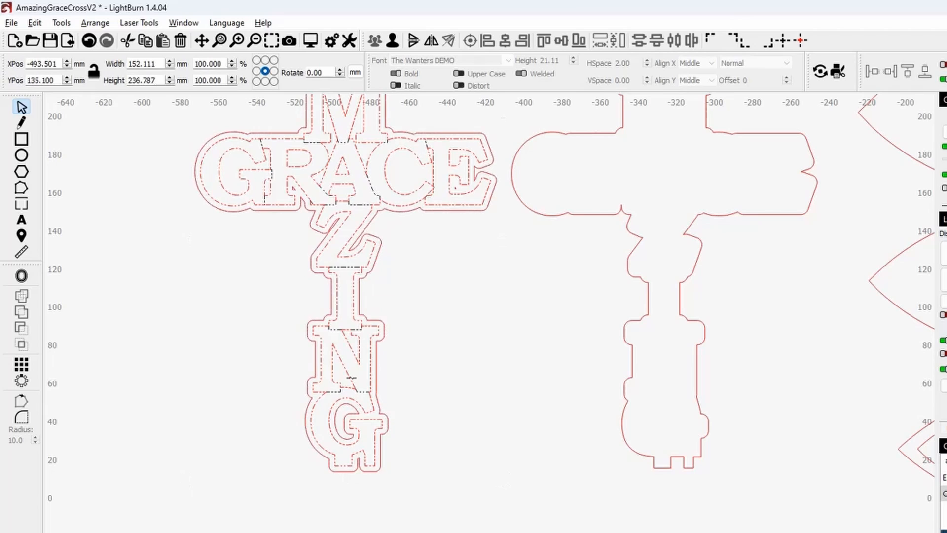
pyautogui.moveTo(351, 303); pyautogui.dragTo(564, 301)
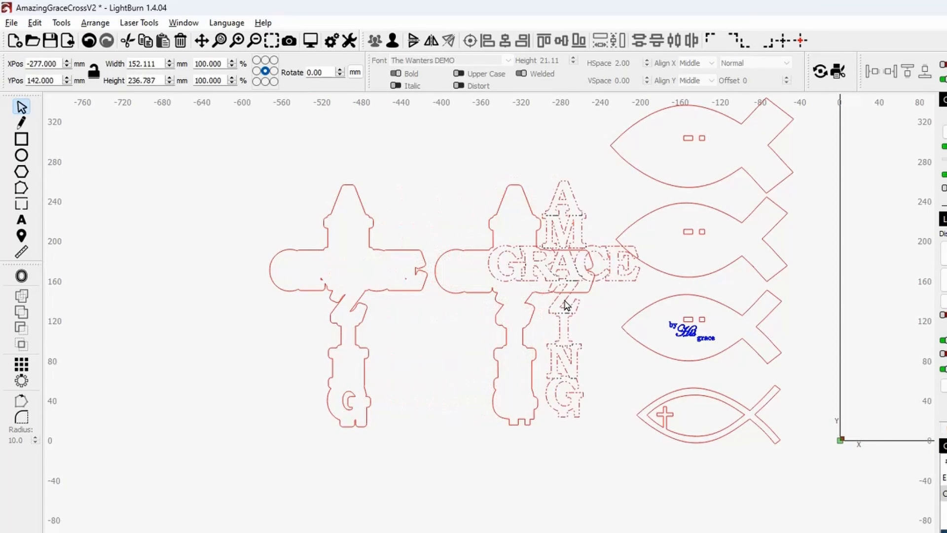
# - Snap the lettering onto the finished backing cross by matching the lower-left corner of the G's tab to the backing's tab corner
pyautogui.scroll(8, 562, 470)
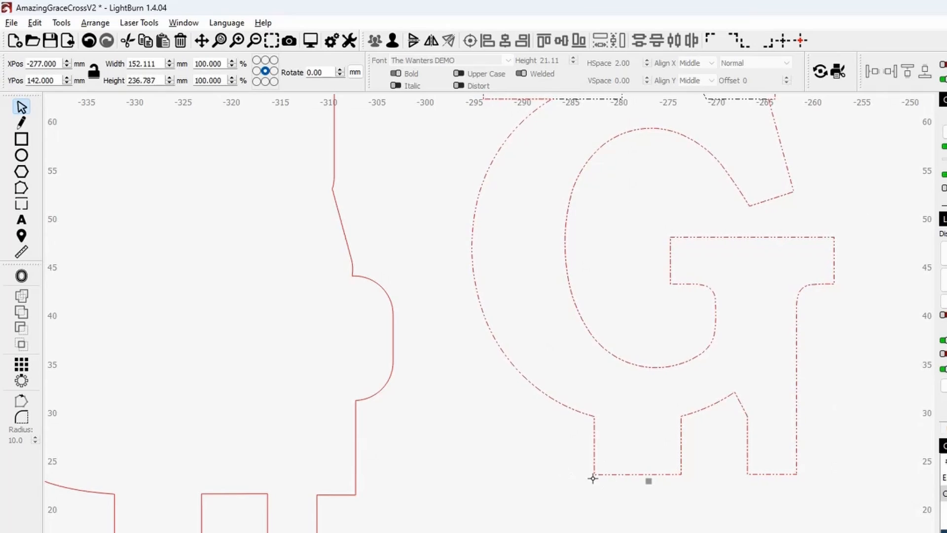
pyautogui.moveTo(540, 525); pyautogui.dragTo(598, 477)
pyautogui.moveTo(653, 426); pyautogui.dragTo(173, 499)
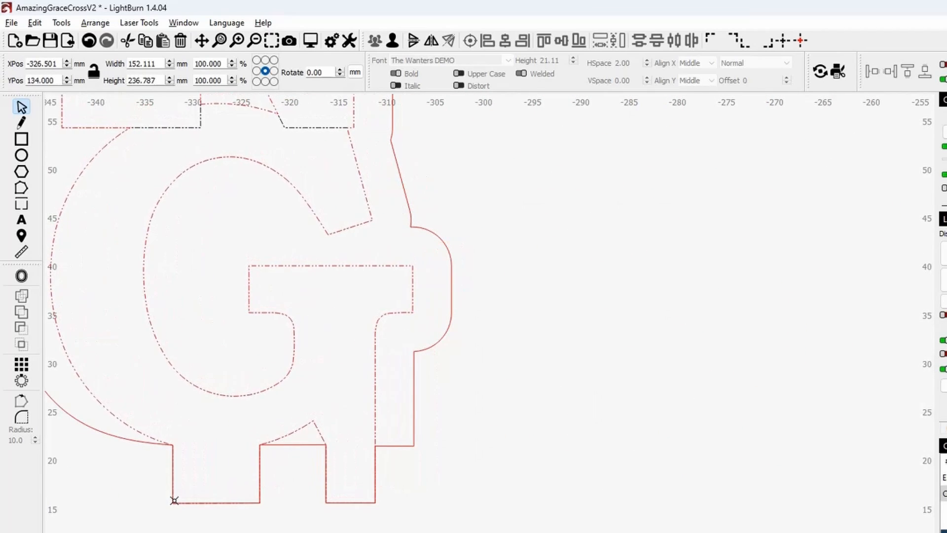
pyautogui.scroll(-5, 230, 522)
pyautogui.scroll(-2, 251, 512)
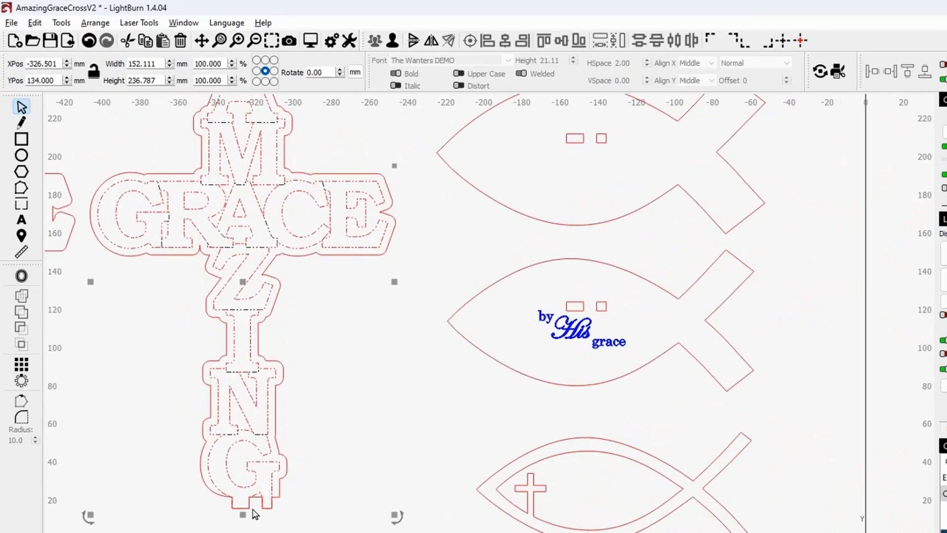
pyautogui.scroll(10, 247, 508)
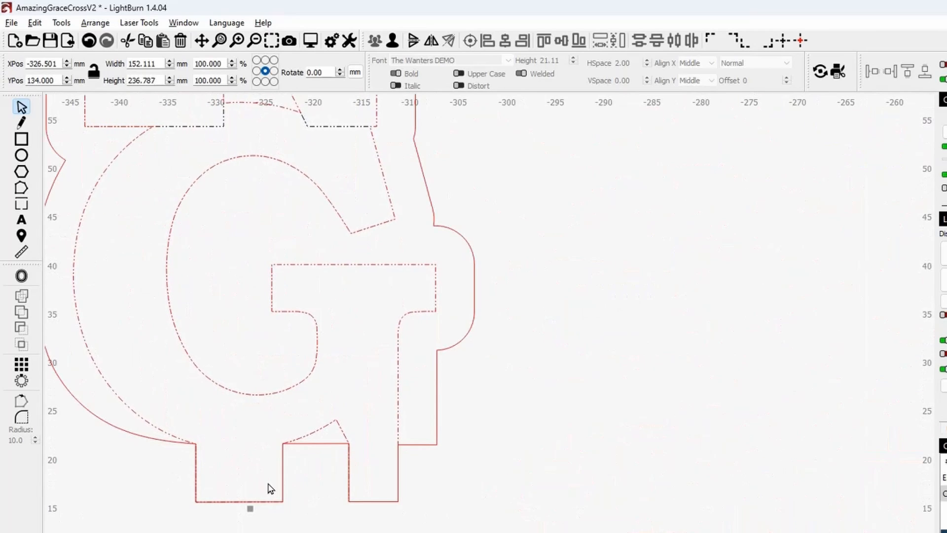
pyautogui.scroll(-4, 345, 486)
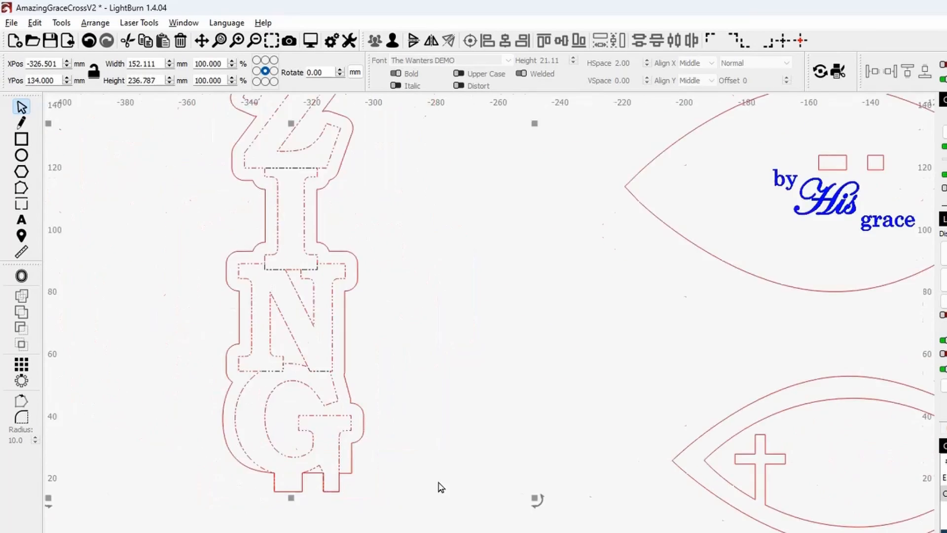
# - Delete the leftover offset outline to the left of the finished lettered backing cross
pyautogui.scroll(8, 690, 311)
pyautogui.scroll(2, 657, 333)
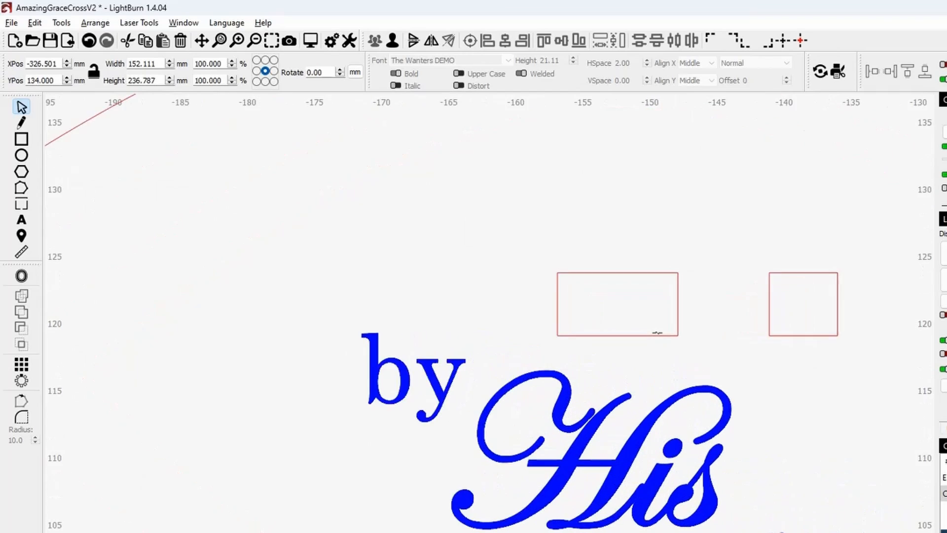
pyautogui.scroll(-6, 190, 292)
pyautogui.scroll(4, 473, 424)
pyautogui.scroll(4, 441, 462)
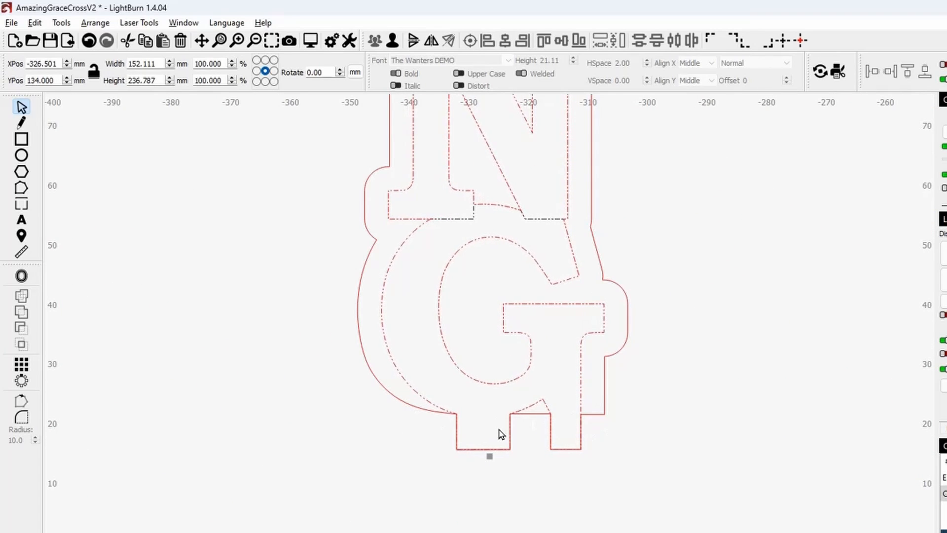
pyautogui.scroll(-5, 532, 436)
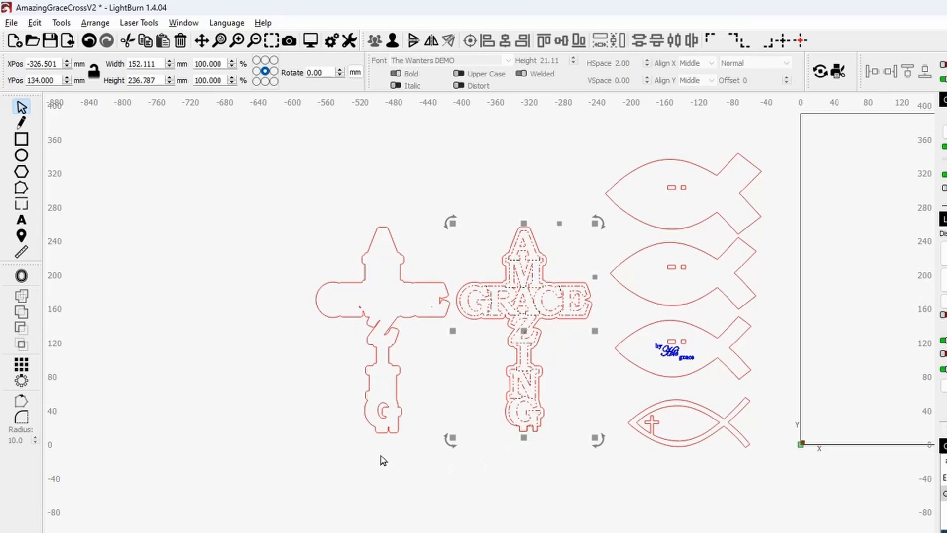
pyautogui.moveTo(392, 451); pyautogui.dragTo(307, 395)
pyautogui.press('Delete')
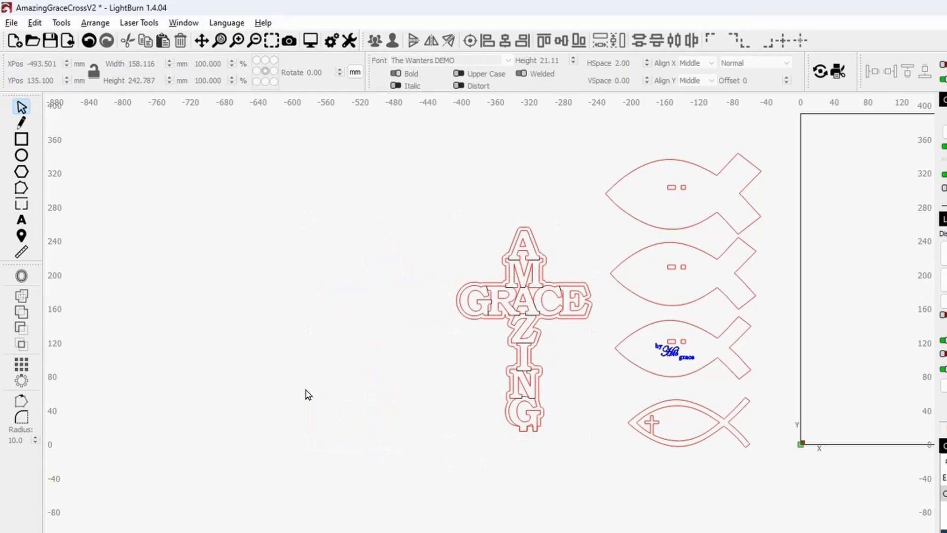
# - Move the grouped lettering off the backing cross to about X -492, Y 135 mm
pyautogui.scroll(3, 567, 350)
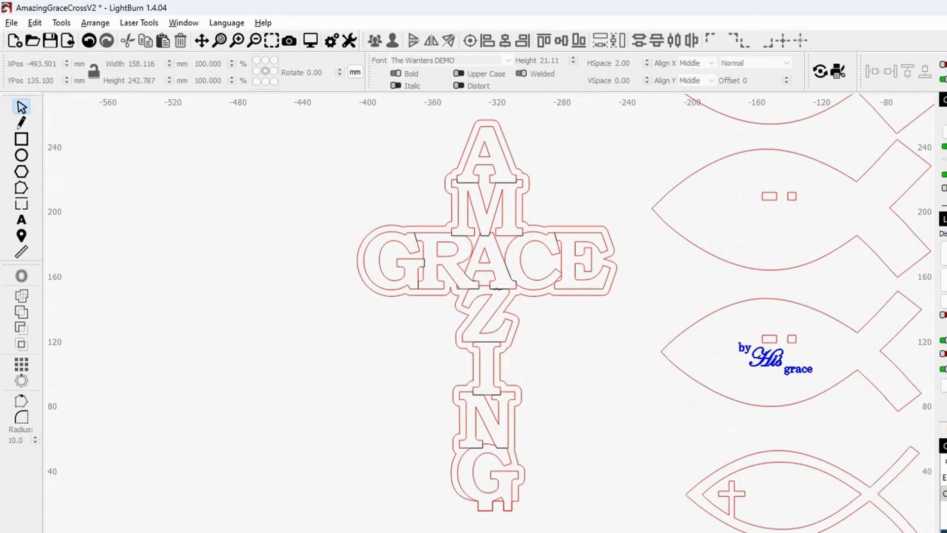
pyautogui.click(486, 318)
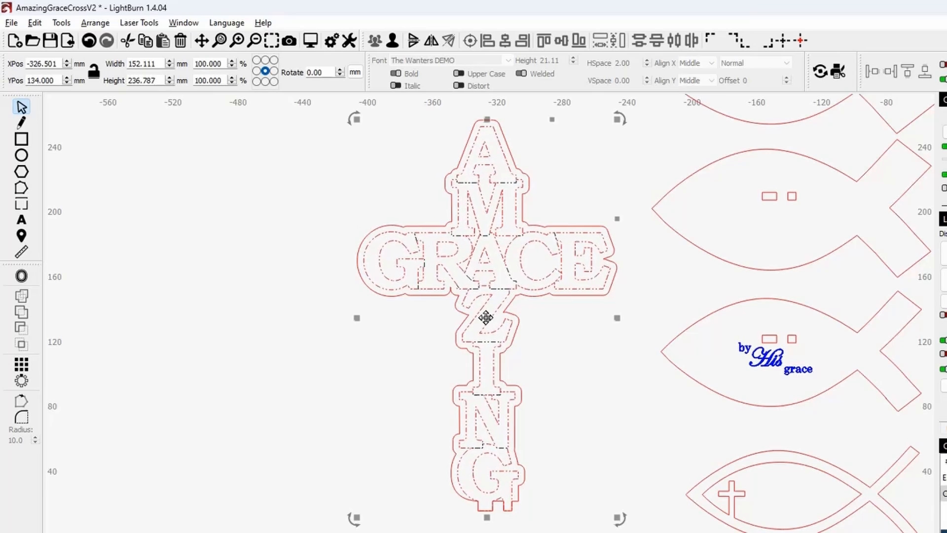
pyautogui.moveTo(485, 318); pyautogui.dragTo(221, 323)
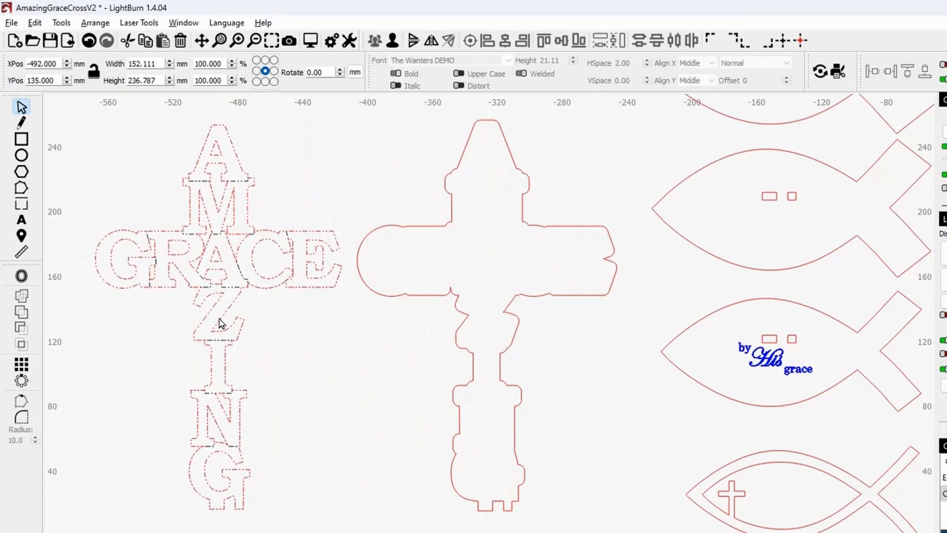
pyautogui.scroll(-3, 247, 413)
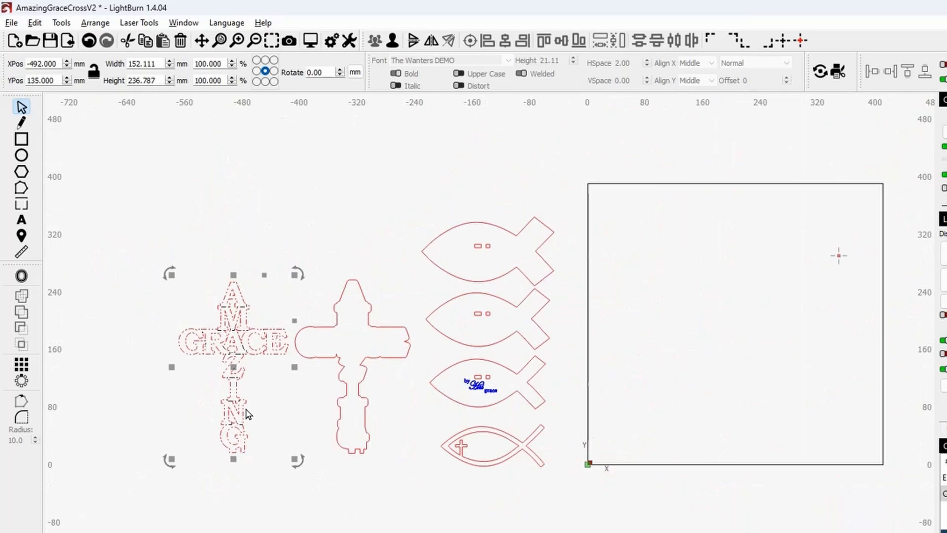
# - Move the backing cross outline into the work area, centred at about X 94, Y 132 mm
pyautogui.scroll(3, 356, 379)
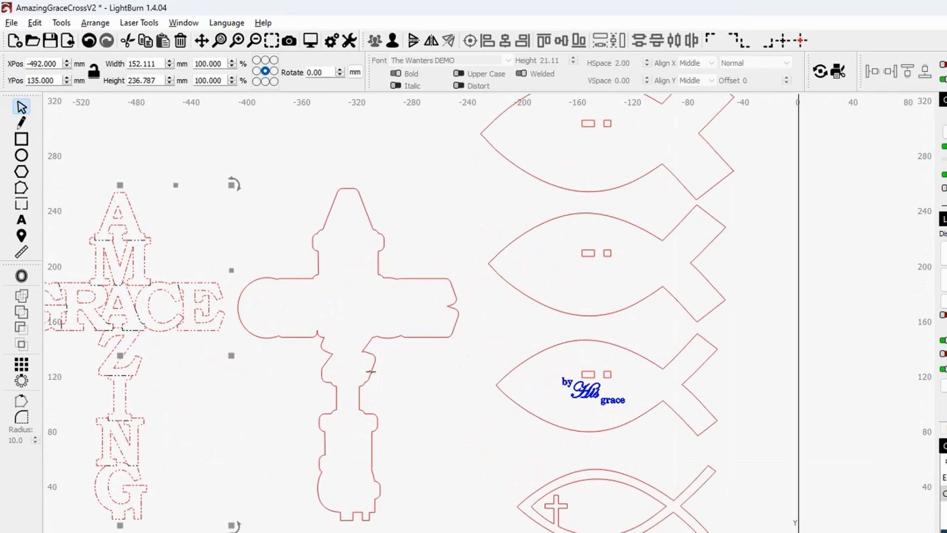
pyautogui.click(371, 371)
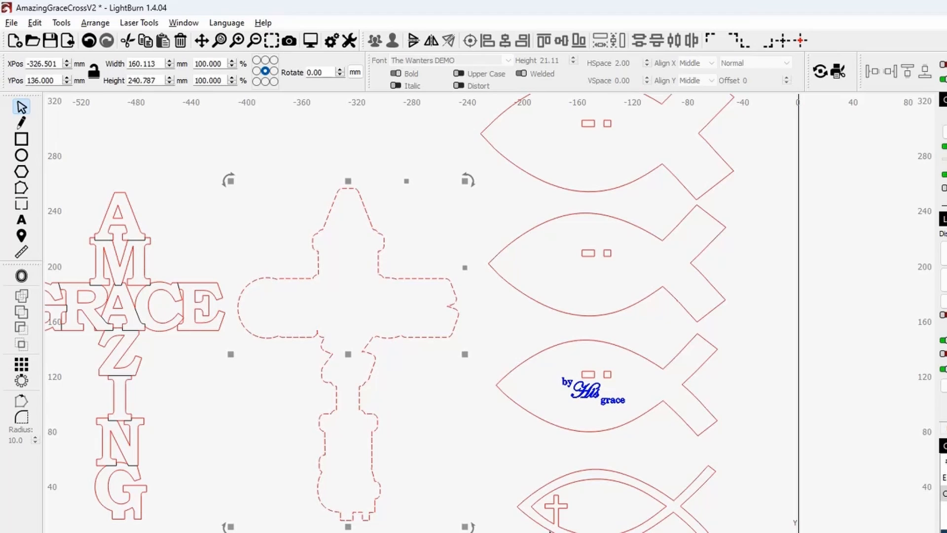
pyautogui.click(549, 529)
pyautogui.scroll(-2, 550, 529)
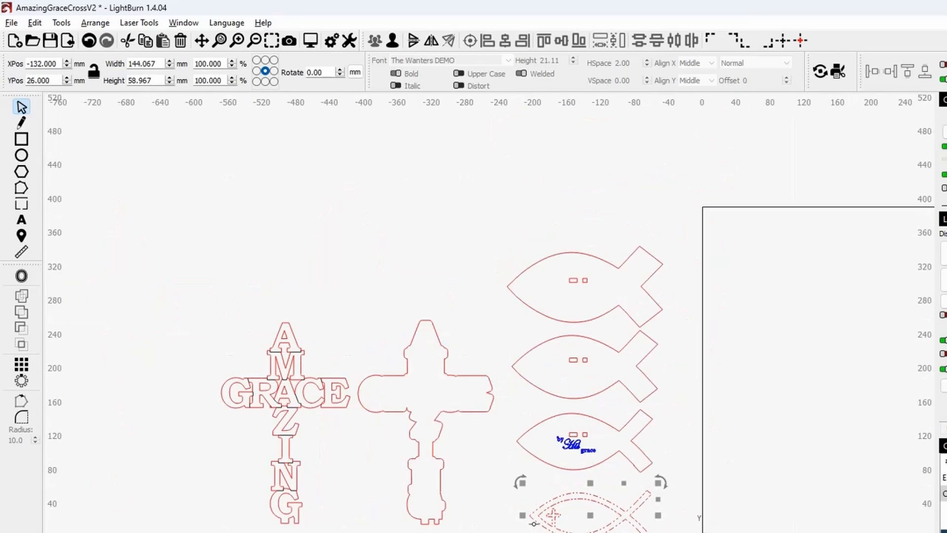
pyautogui.click(411, 493)
pyautogui.moveTo(422, 433); pyautogui.dragTo(784, 431)
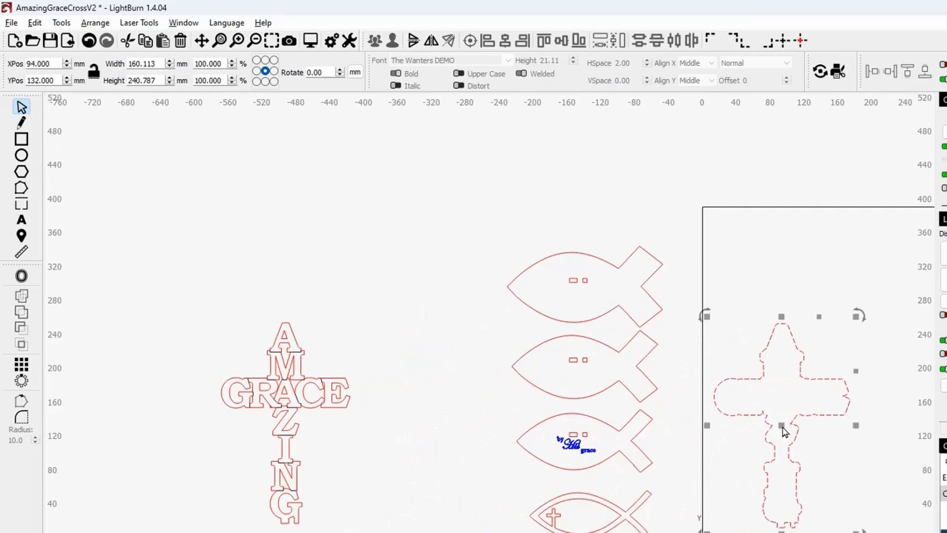
# - Place the cross-bearing fish at about X 200, Y 66 mm, and move it with the backing cross to X 693, Y 135 mm
pyautogui.click(611, 523)
pyautogui.moveTo(591, 514); pyautogui.dragTo(876, 486)
pyautogui.scroll(-2, 831, 529)
pyautogui.moveTo(831, 529); pyautogui.dragTo(574, 527)
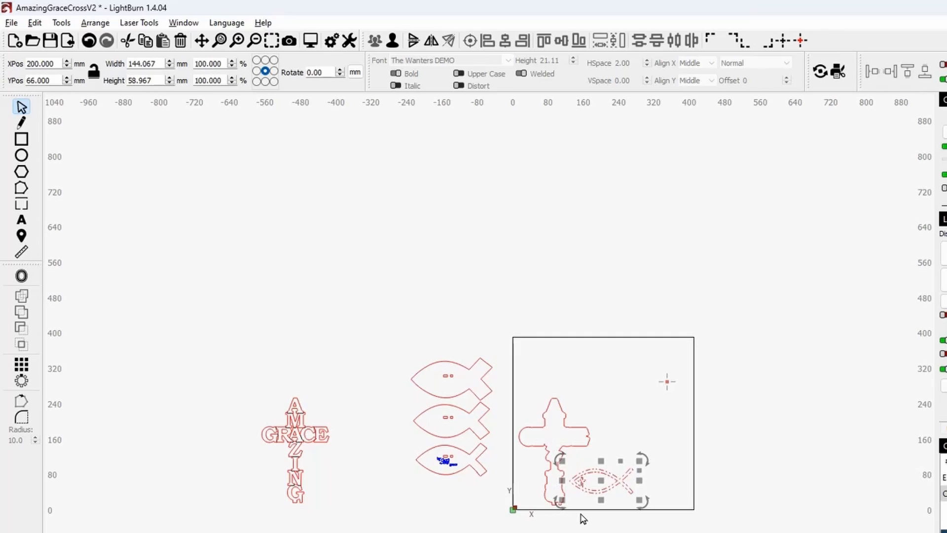
pyautogui.moveTo(513, 375); pyautogui.dragTo(656, 530)
pyautogui.moveTo(577, 450); pyautogui.dragTo(855, 461)
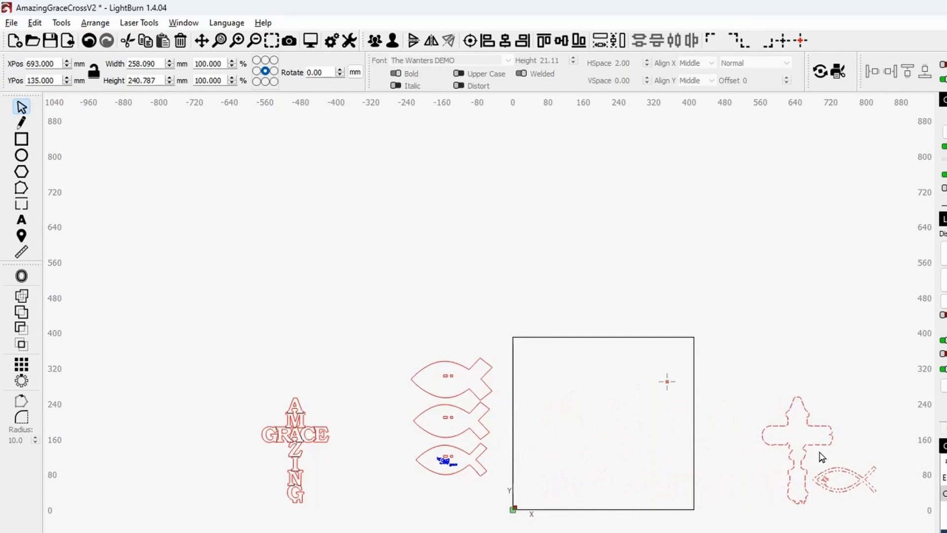
# - Move the lettering cross and the three slotted fish bases into the work area, centred together at about X 175, Y 146 mm
pyautogui.moveTo(279, 381); pyautogui.dragTo(508, 530)
pyautogui.moveTo(378, 432); pyautogui.dragTo(628, 429)
pyautogui.moveTo(645, 321); pyautogui.dragTo(762, 496)
pyautogui.moveTo(702, 413); pyautogui.dragTo(614, 454)
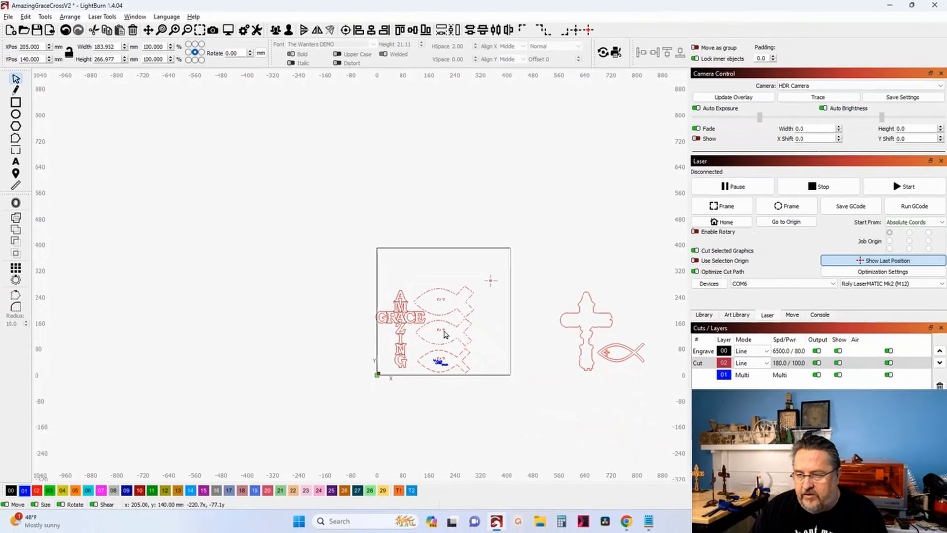
pyautogui.click(573, 377)
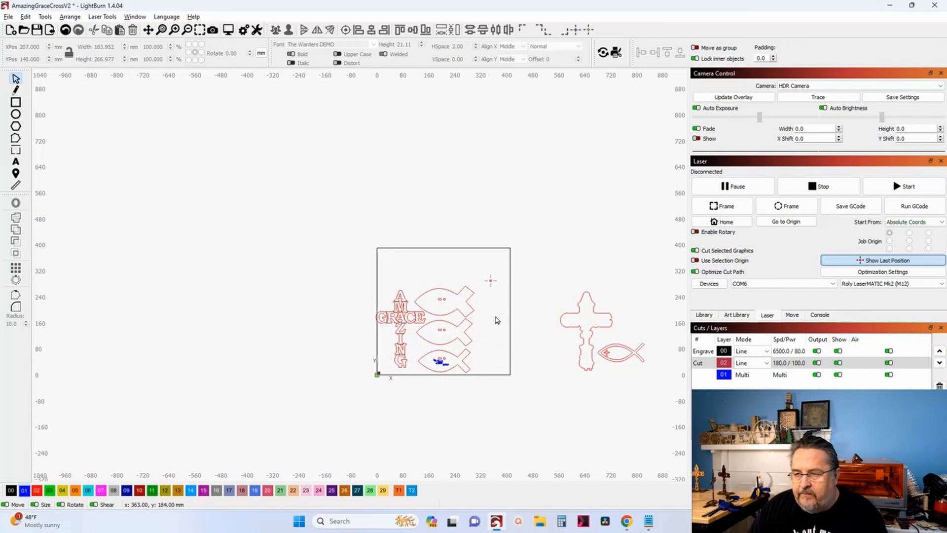
pyautogui.moveTo(311, 253); pyautogui.dragTo(510, 434)
pyautogui.moveTo(424, 330); pyautogui.dragTo(435, 332)
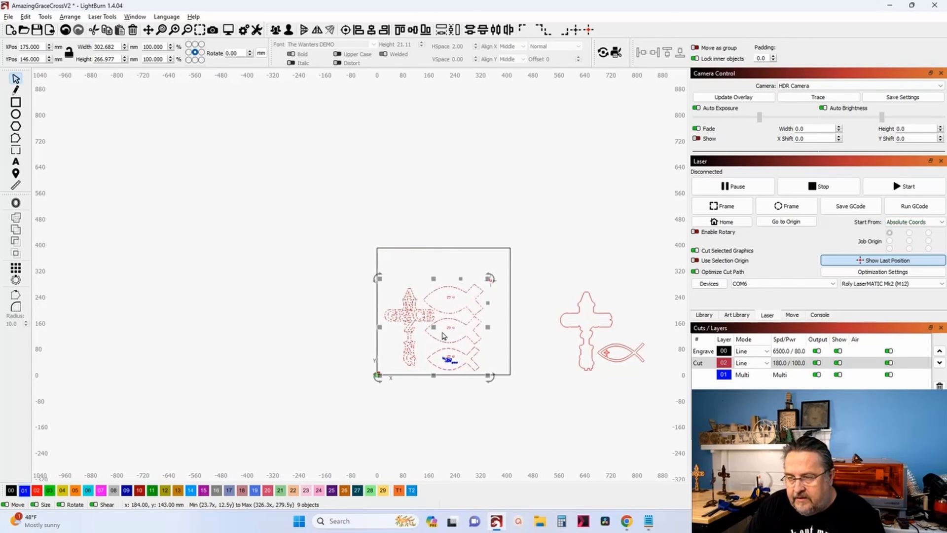
# - Examine the slots in the fish bases and the matching tabs at the foot of the backing cross
pyautogui.scroll(4, 544, 362)
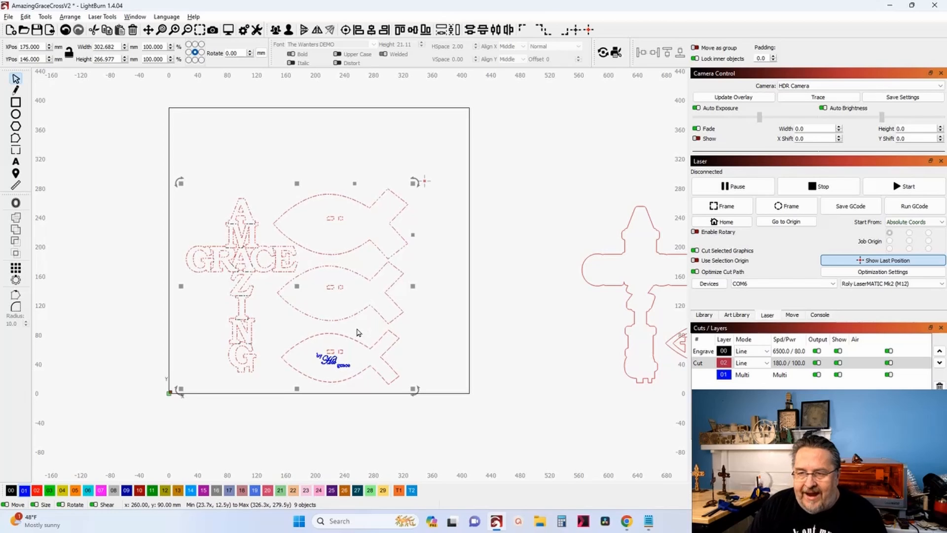
pyautogui.scroll(3, 336, 276)
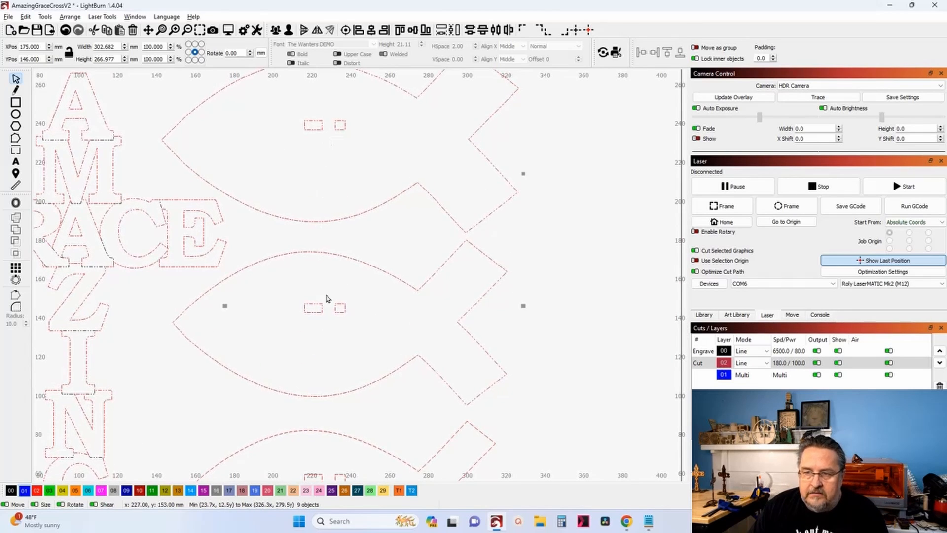
pyautogui.scroll(-2, 321, 301)
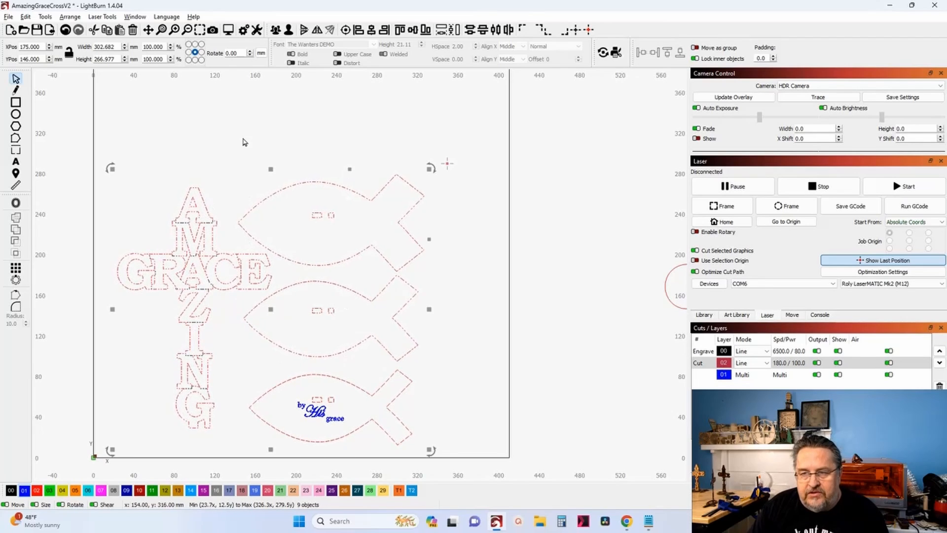
pyautogui.scroll(-3, 183, 316)
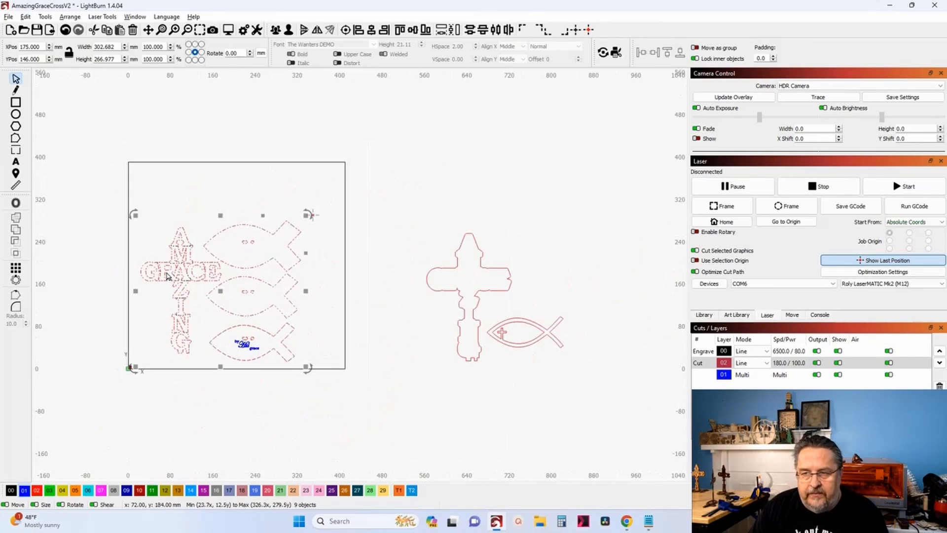
pyautogui.scroll(5, 472, 345)
pyautogui.scroll(4, 472, 355)
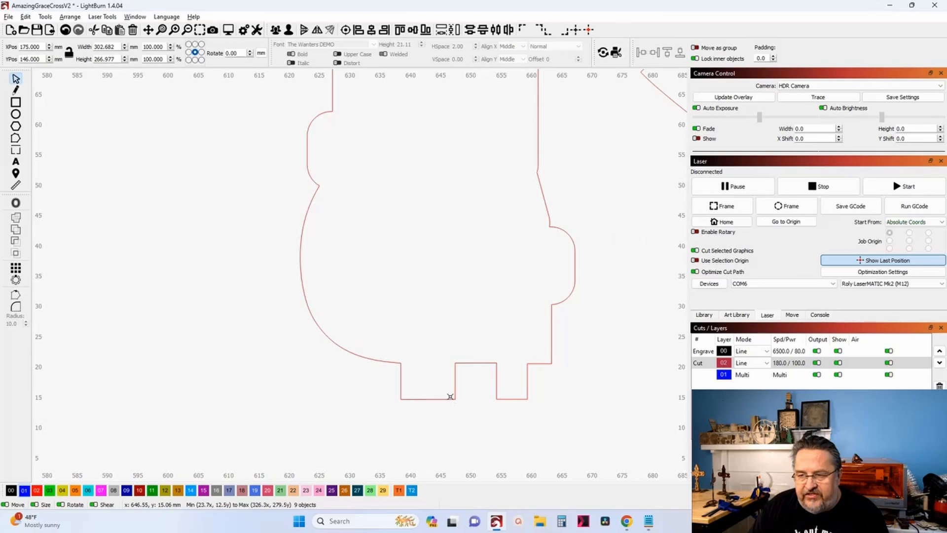
pyautogui.click(451, 399)
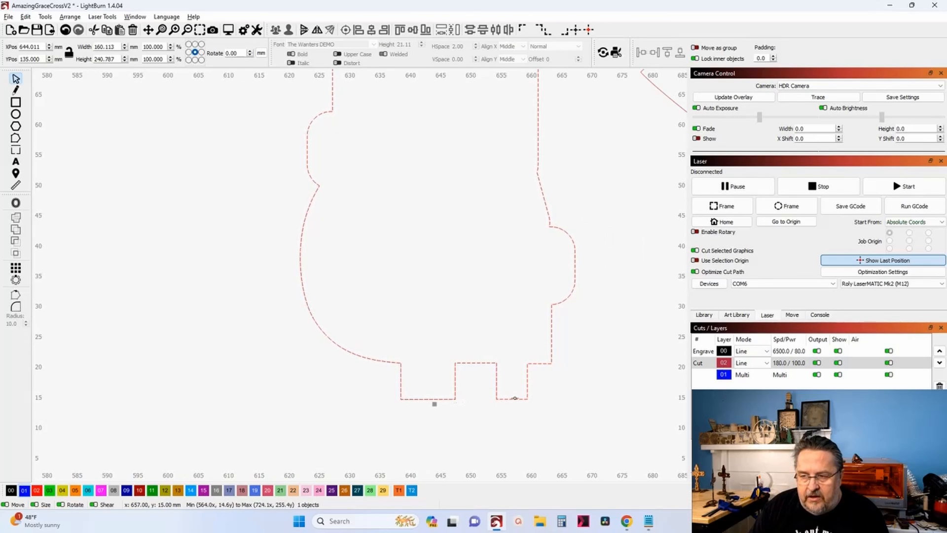
pyautogui.scroll(-6, 453, 398)
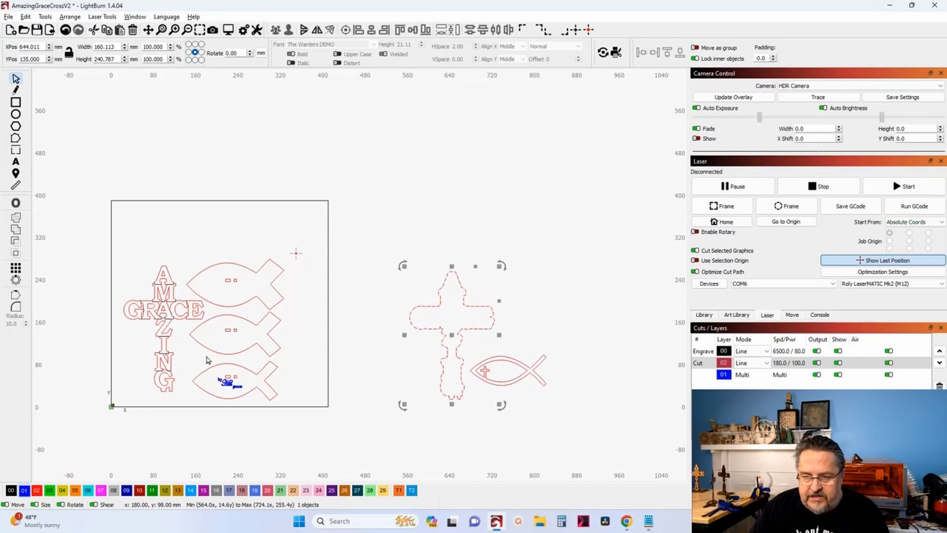
pyautogui.scroll(2, 207, 359)
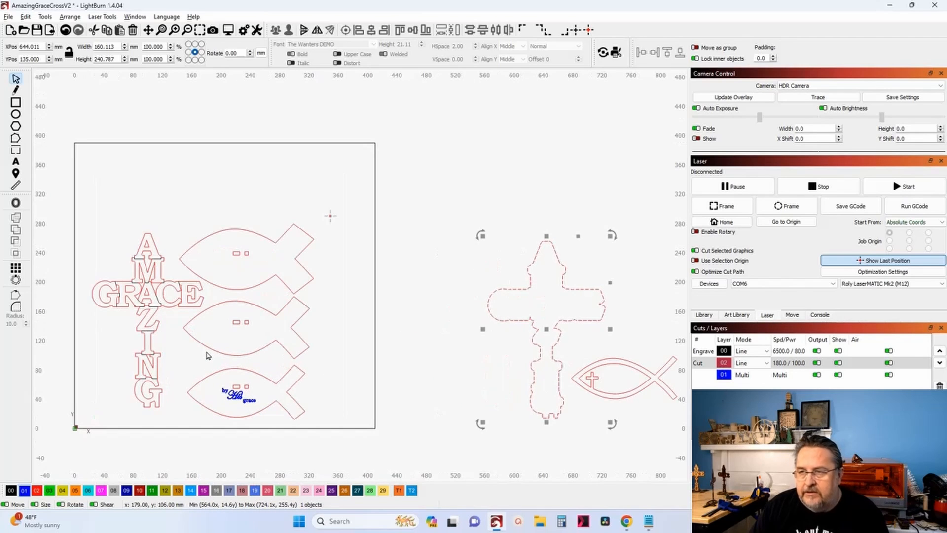
pyautogui.scroll(2, 244, 350)
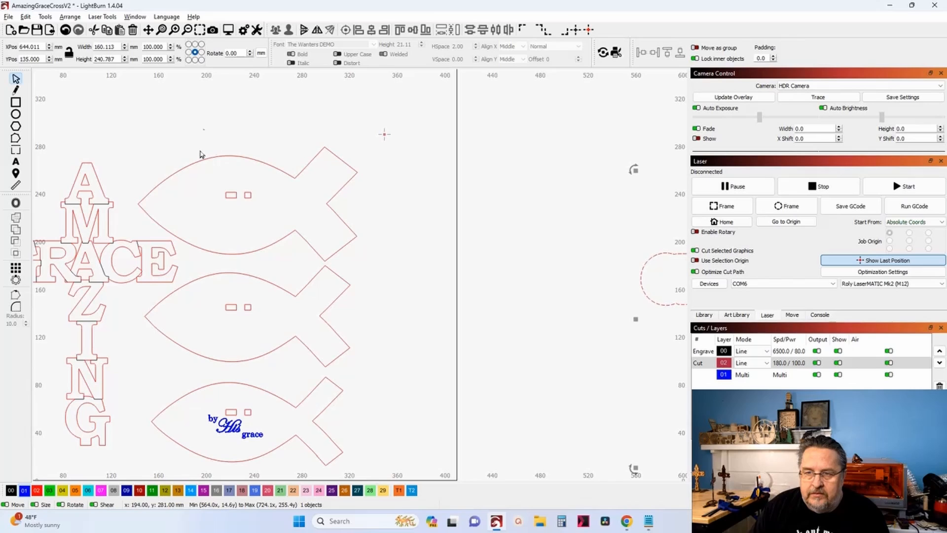
# - Ungroup the fish bases and select only the slot rectangles in all three of them
pyautogui.moveTo(286, 473); pyautogui.dragTo(195, 143)
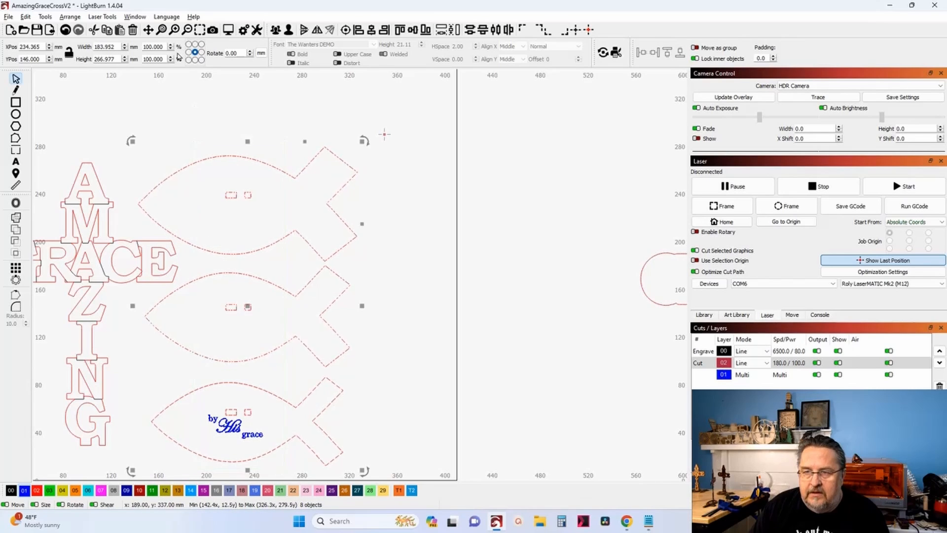
pyautogui.click(285, 33)
pyautogui.hotkey('ctrl', 'r')
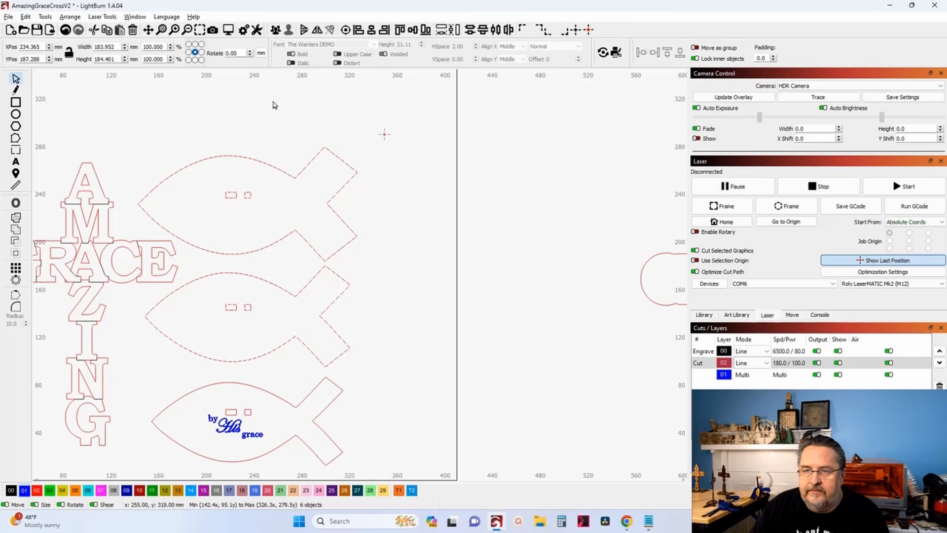
pyautogui.moveTo(197, 121); pyautogui.dragTo(286, 428)
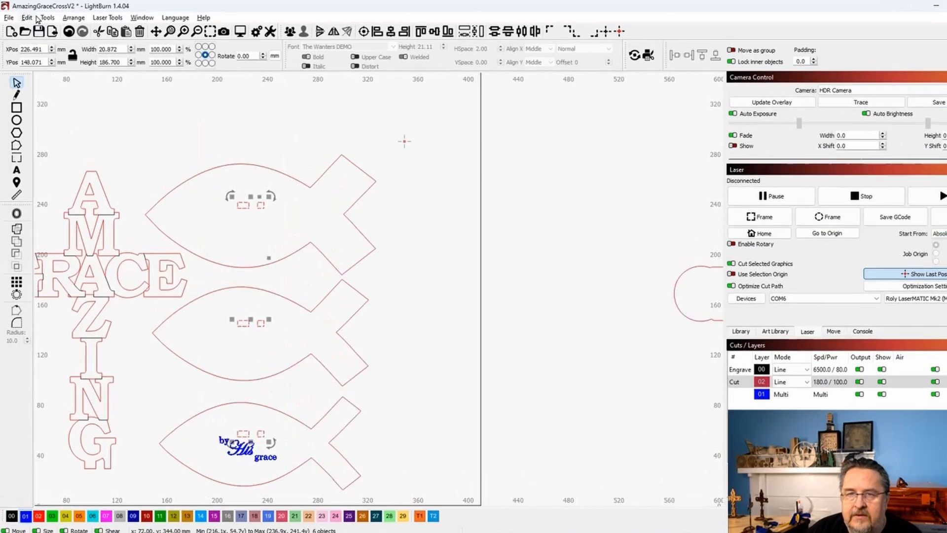
# - Try Resize Slots on the selected slots, adjusting slot width for a new material thickness of 5.8 mm, and cancel it
pyautogui.click(43, 17)
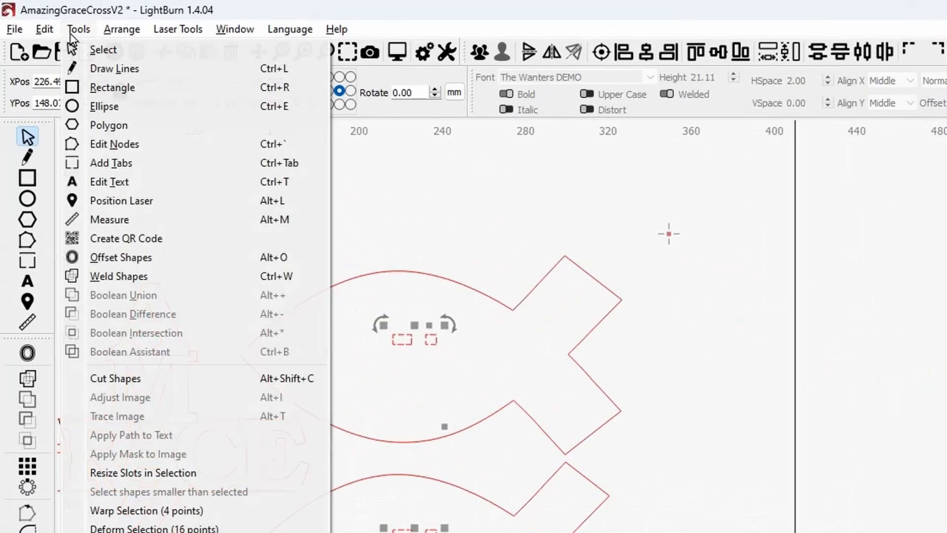
pyautogui.click(170, 473)
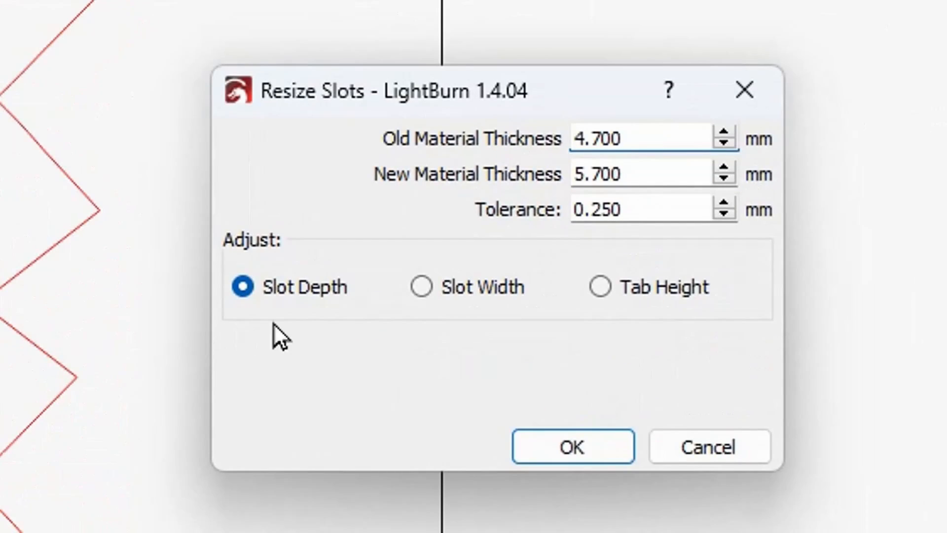
pyautogui.click(451, 298)
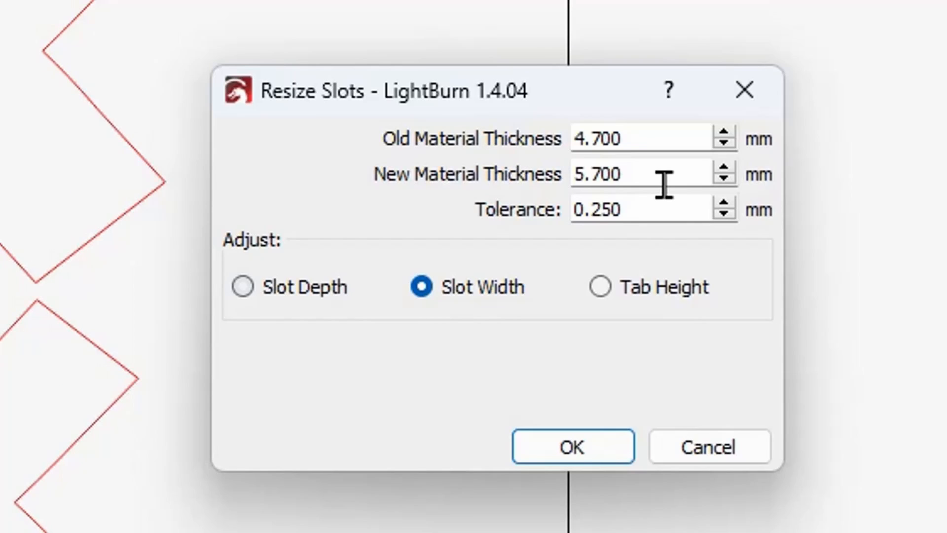
pyautogui.moveTo(674, 178); pyautogui.dragTo(397, 183)
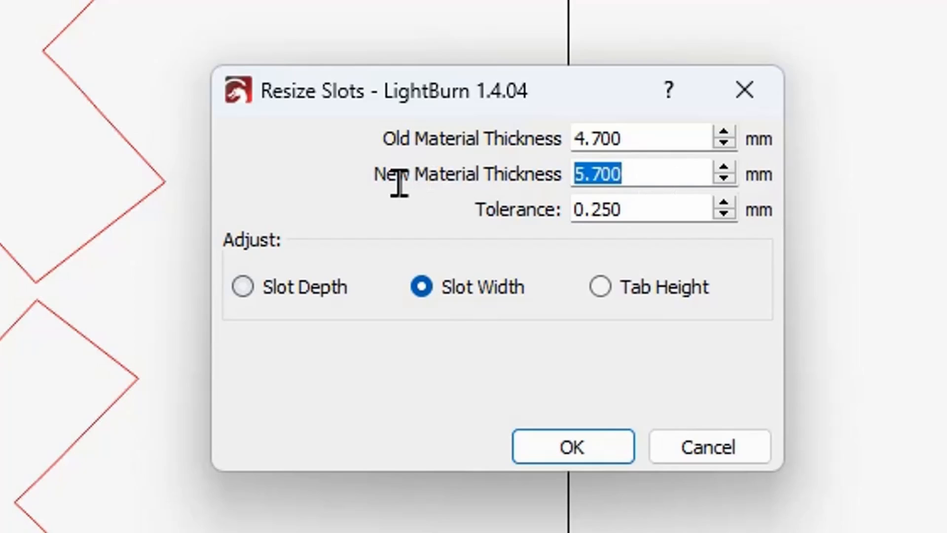
pyautogui.write('5.8')
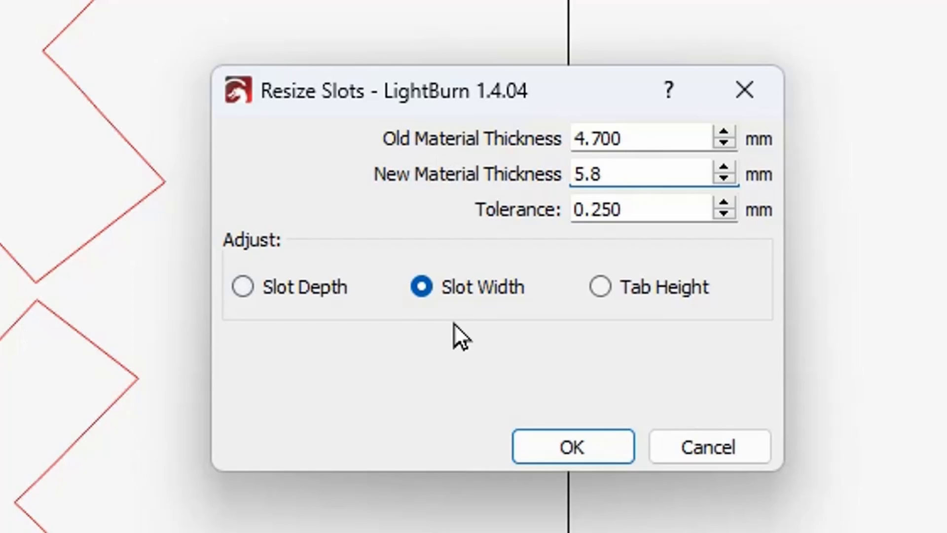
pyautogui.click(714, 447)
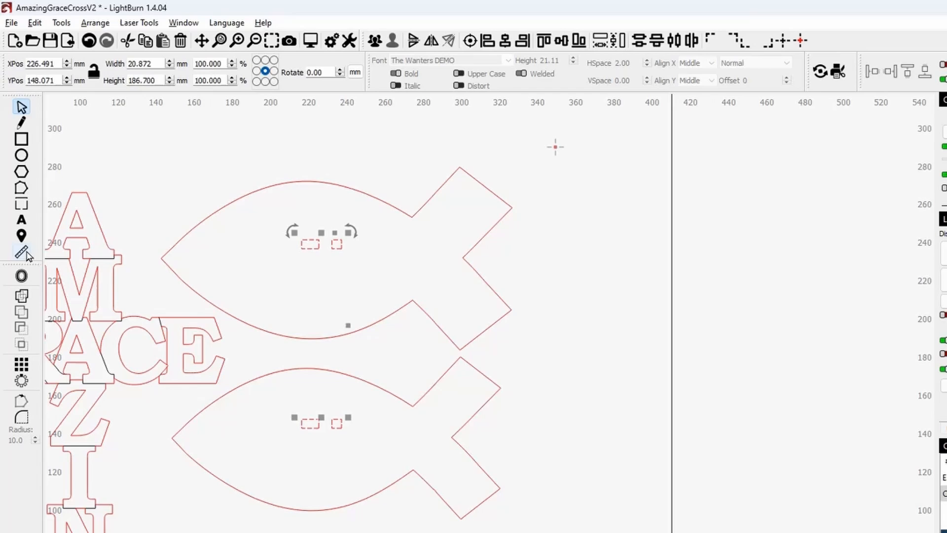
# - Measure the height of the larger slot in the uppermost fish base with the Measure tool
pyautogui.click(24, 252)
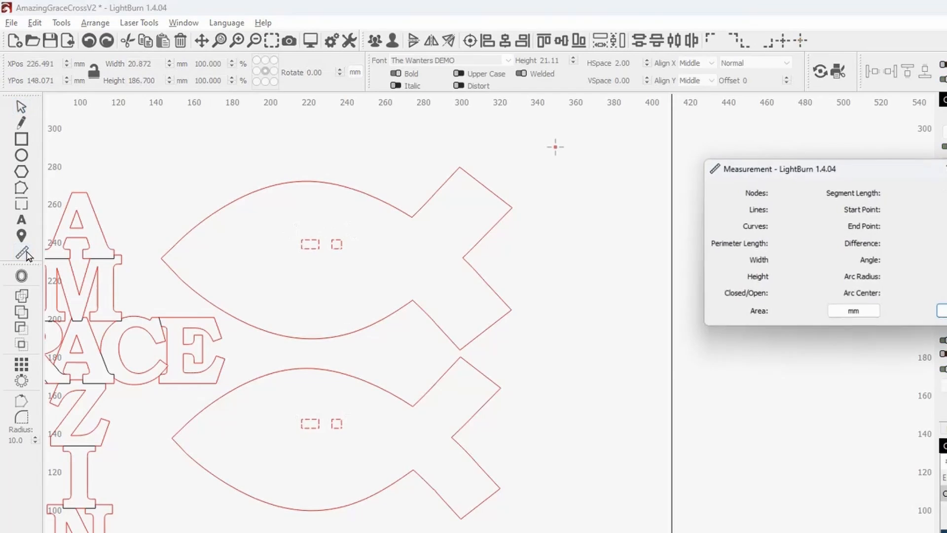
pyautogui.scroll(6, 251, 247)
pyautogui.moveTo(508, 259)
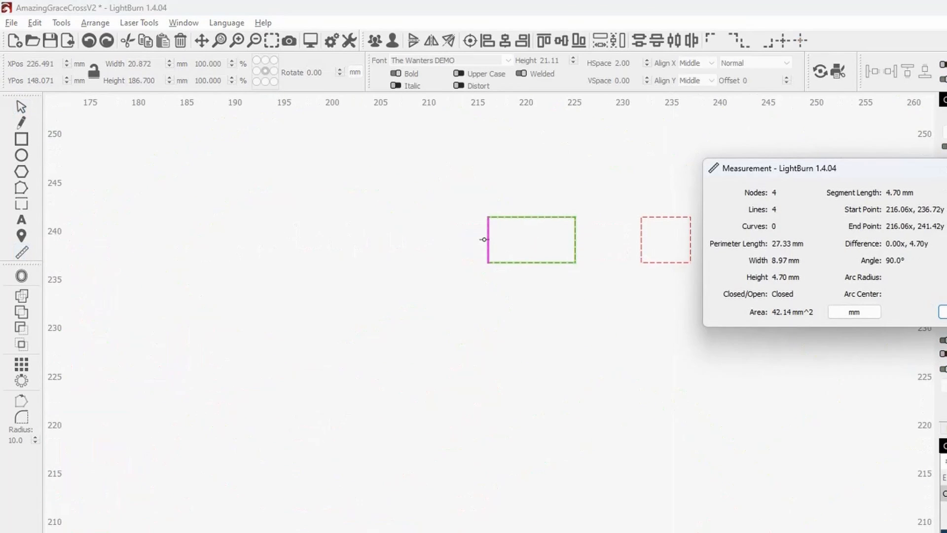
pyautogui.scroll(-7, 484, 239)
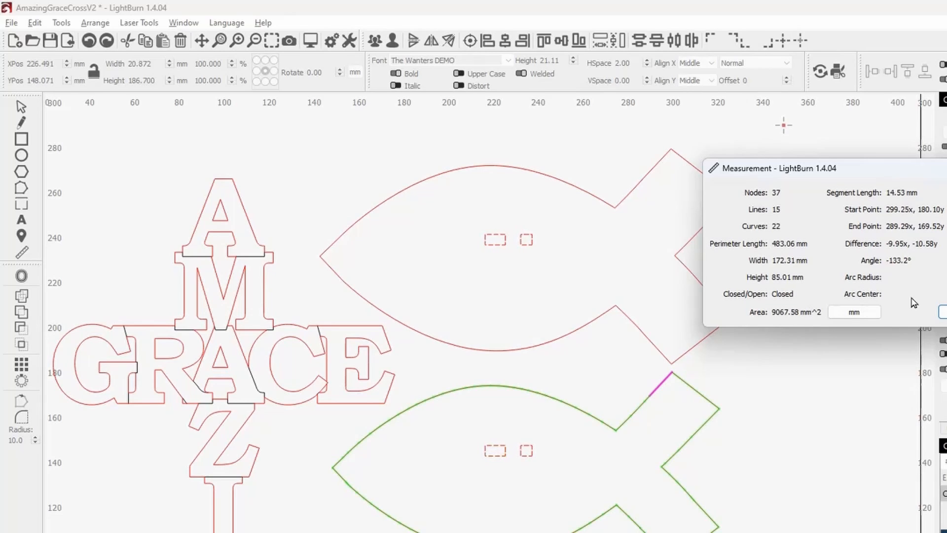
pyautogui.click(942, 312)
pyautogui.scroll(-3, 627, 319)
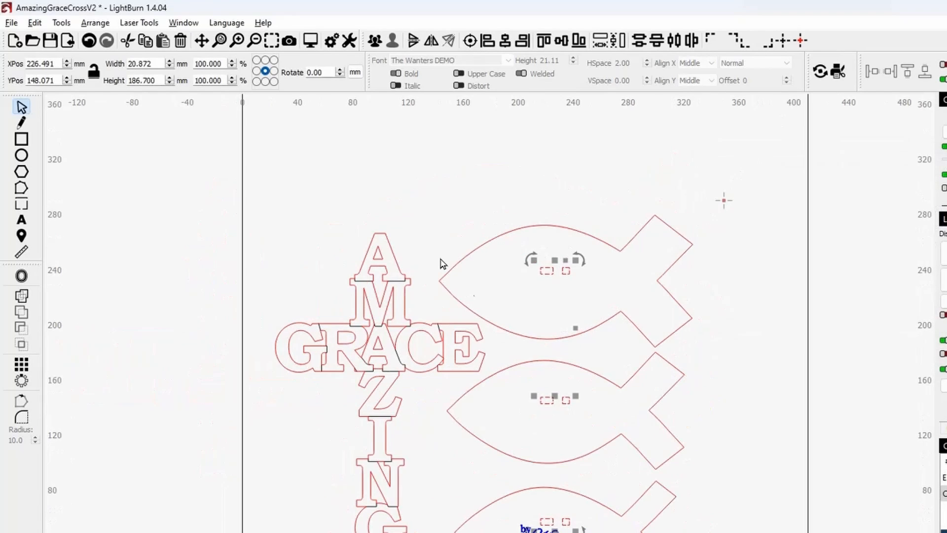
# - Set up Resize Slots for the selected slots with old material thickness 4.70 mm, new thickness 5.80 mm, adjusting slot width
pyautogui.click(62, 23)
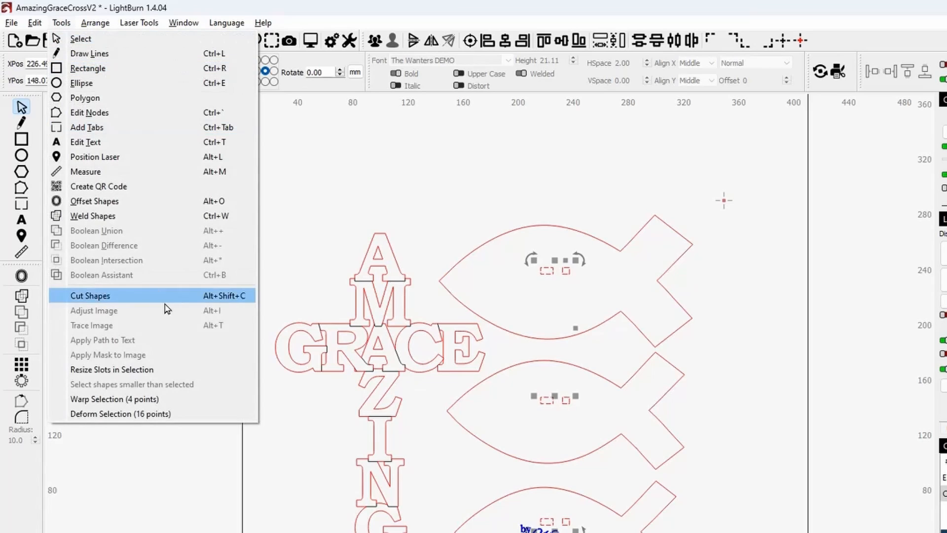
pyautogui.click(159, 368)
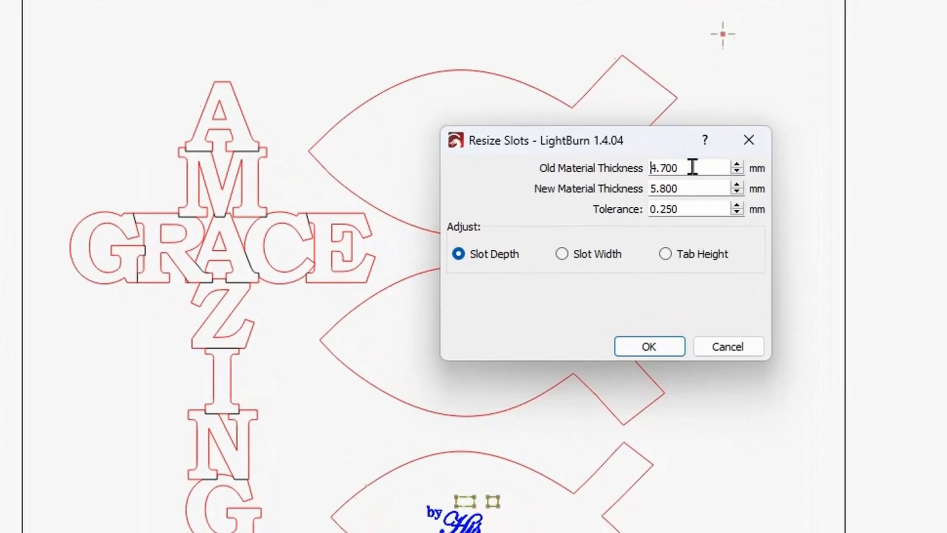
pyautogui.moveTo(693, 167); pyautogui.dragTo(516, 163)
pyautogui.write('4.70')
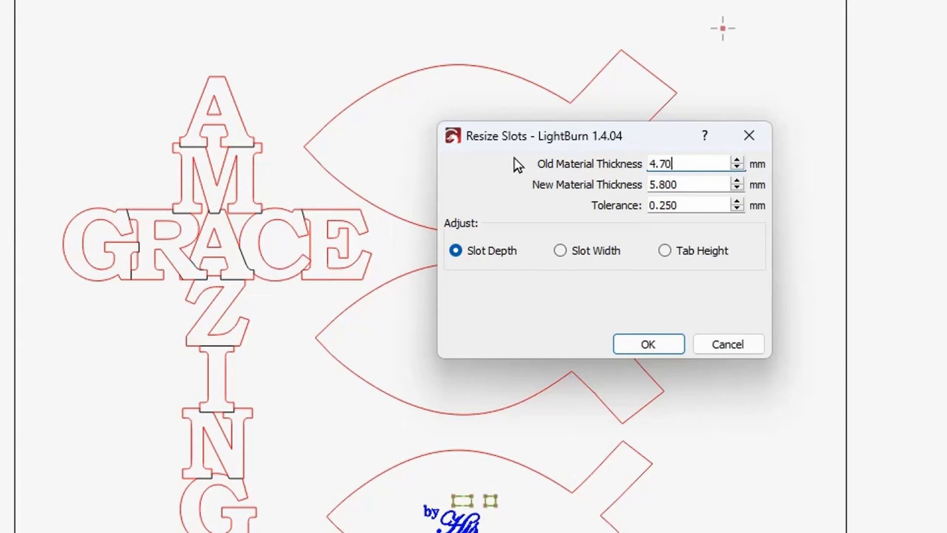
pyautogui.moveTo(703, 185); pyautogui.dragTo(543, 189)
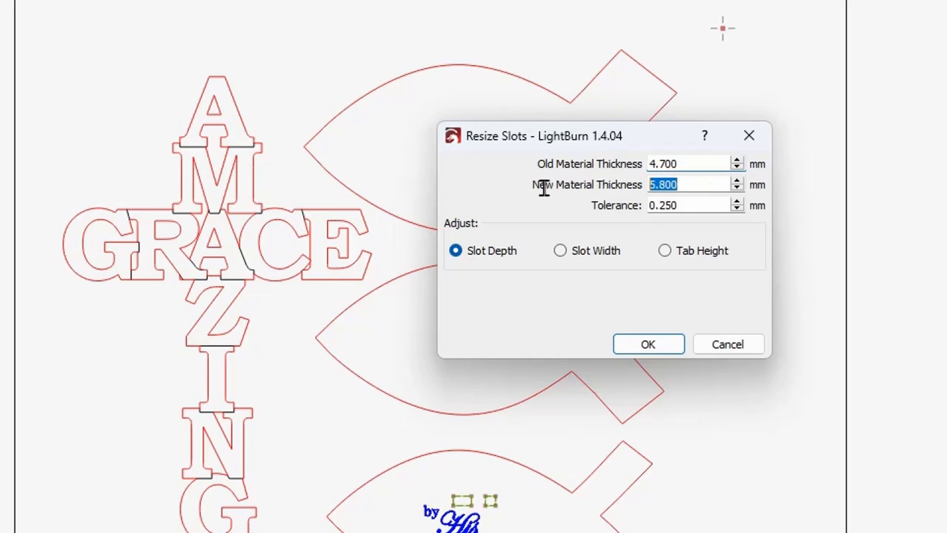
pyautogui.write('5.80')
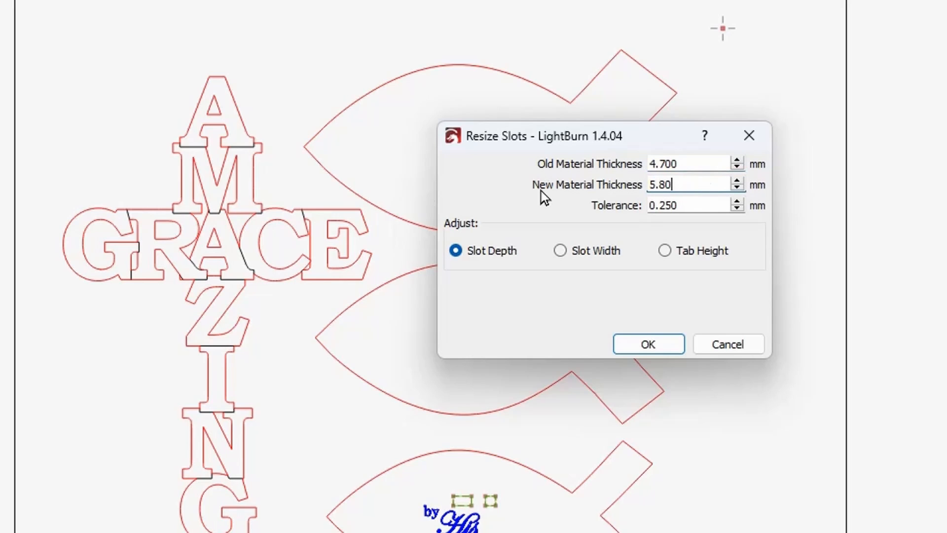
pyautogui.click(565, 255)
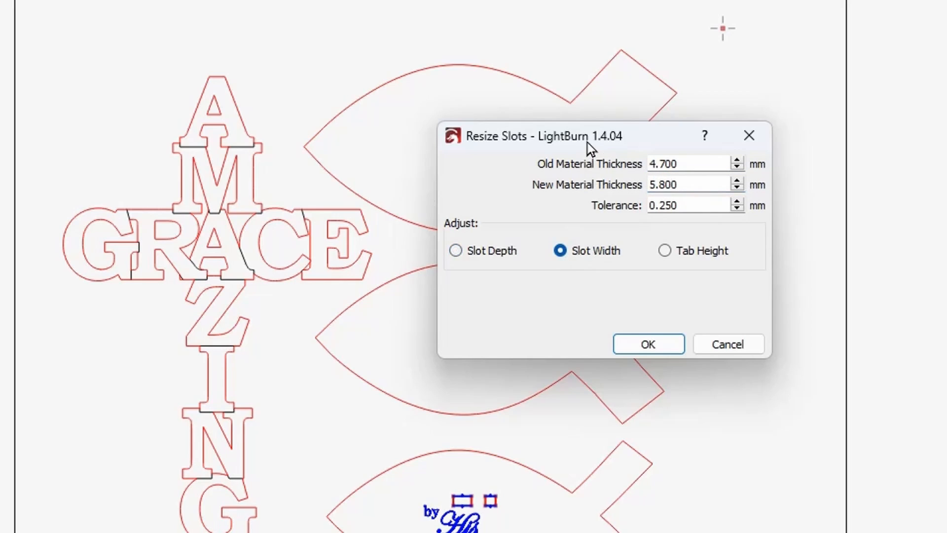
# - Try a tolerance of 0.5 mm in Resize Slots and inspect the marked slot edges on the lowest fish base
pyautogui.moveTo(588, 143); pyautogui.dragTo(877, 156)
pyautogui.scroll(4, 590, 202)
pyautogui.moveTo(520, 231); pyautogui.dragTo(395, 6)
pyautogui.scroll(-3, 371, 148)
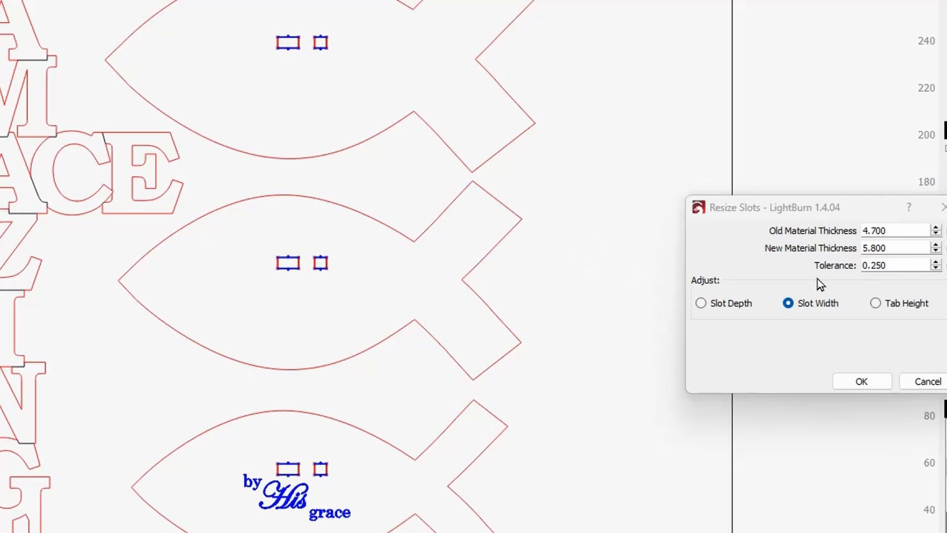
pyautogui.moveTo(901, 266); pyautogui.dragTo(827, 274)
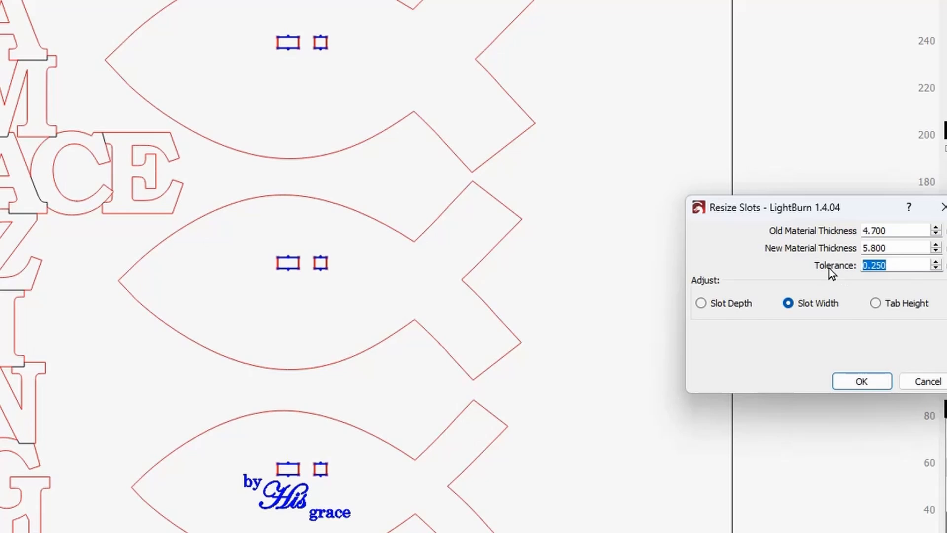
pyautogui.write('.5')
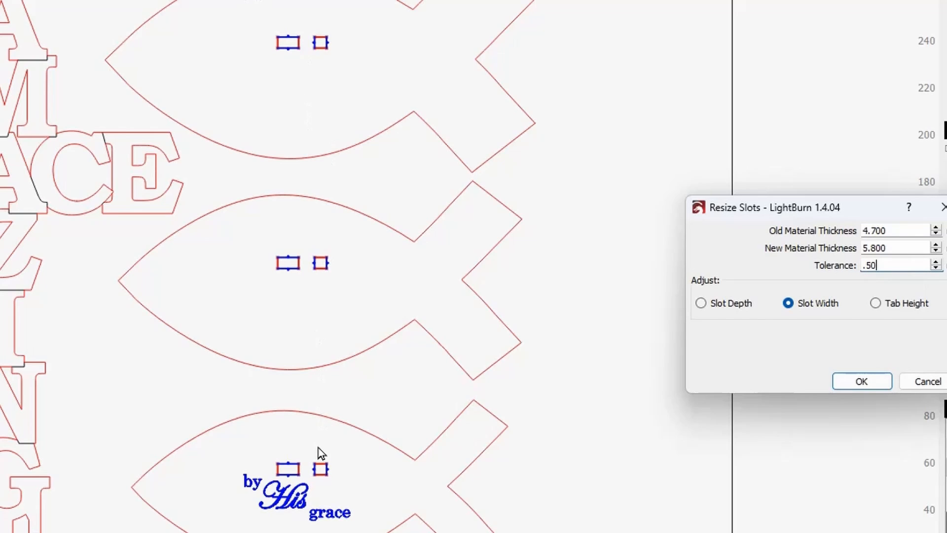
pyautogui.scroll(8, 298, 459)
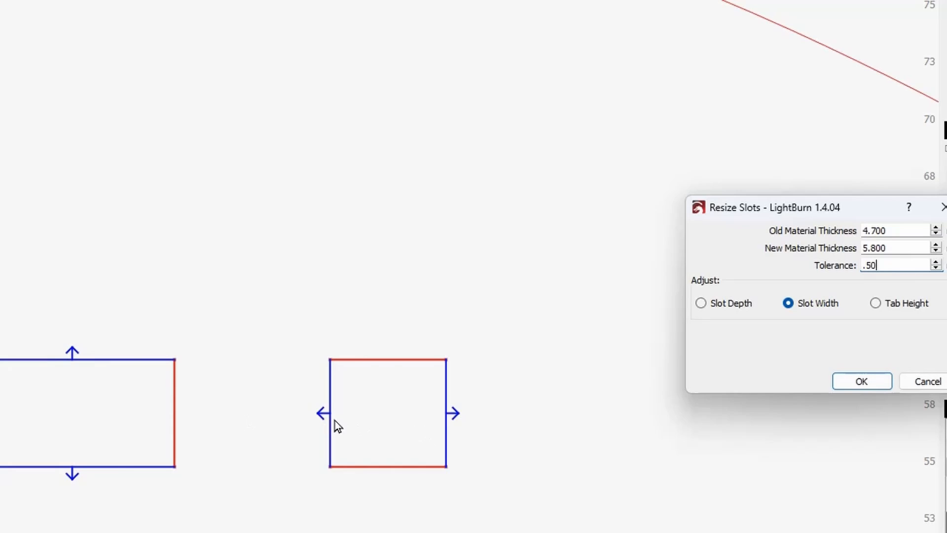
pyautogui.click(412, 431)
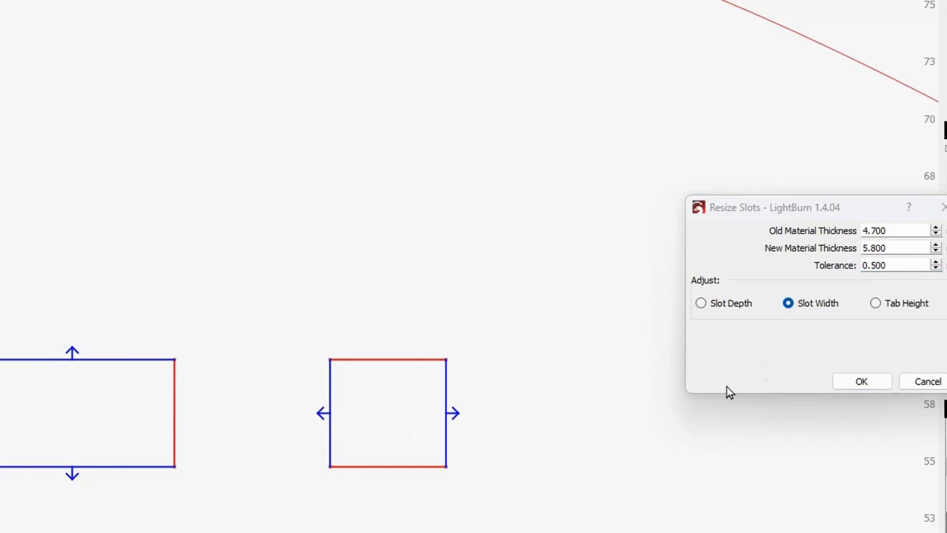
# - Set the tolerance to 0.25 mm, check the marked edges on all three fish bases, and apply the slot resize
pyautogui.click(818, 266)
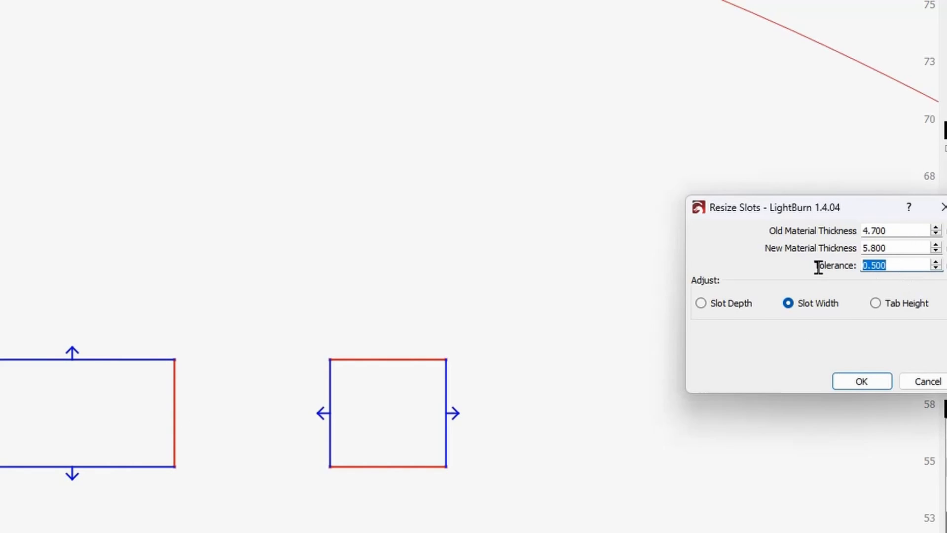
pyautogui.write('.25')
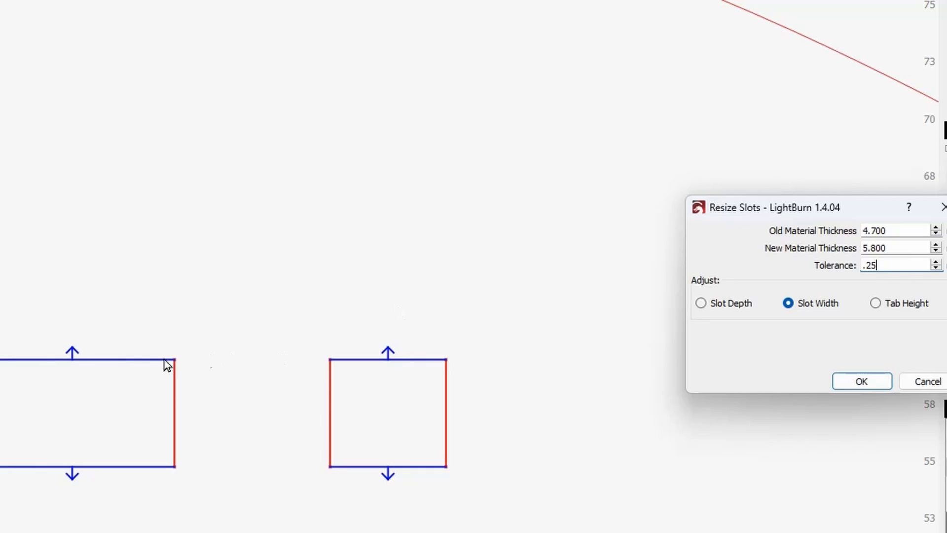
pyautogui.scroll(-2, 281, 423)
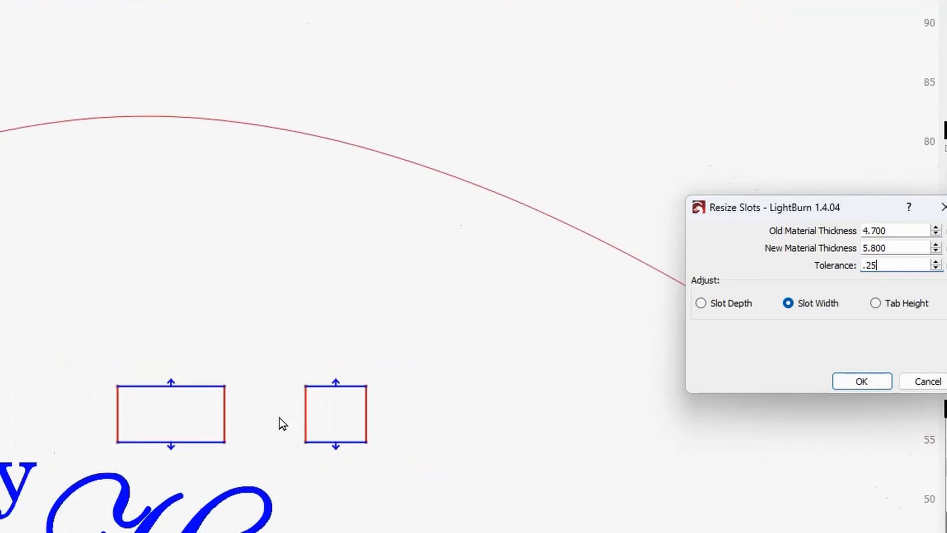
pyautogui.scroll(-2, 280, 418)
pyautogui.moveTo(273, 229); pyautogui.dragTo(258, 488)
pyautogui.scroll(-4, 253, 486)
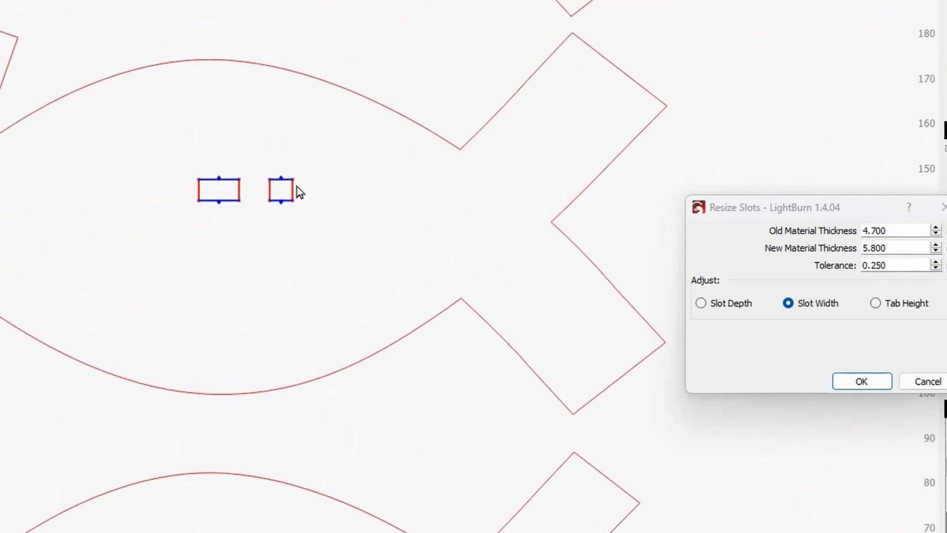
pyautogui.moveTo(265, 144); pyautogui.dragTo(262, 354)
pyautogui.scroll(-3, 237, 182)
pyautogui.scroll(-1, 280, 104)
pyautogui.moveTo(279, 113); pyautogui.dragTo(266, 219)
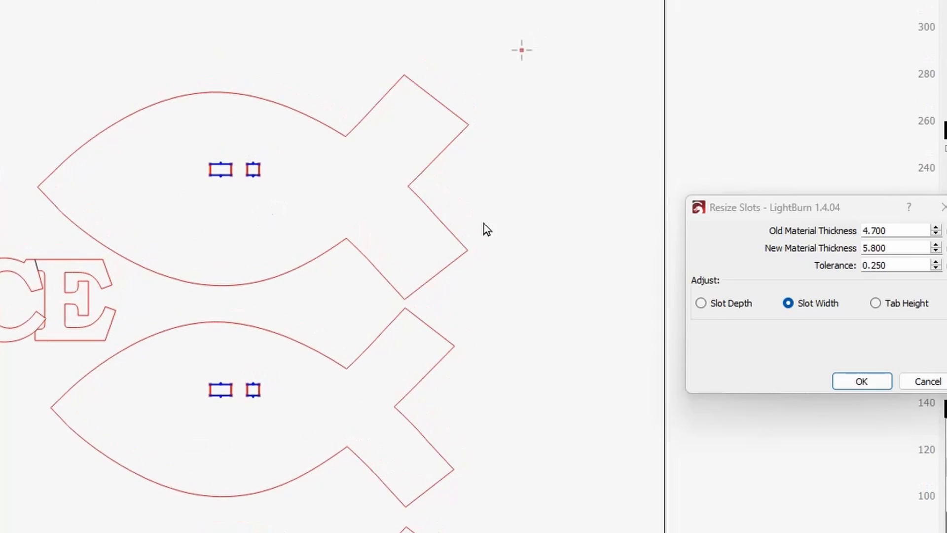
pyautogui.click(861, 381)
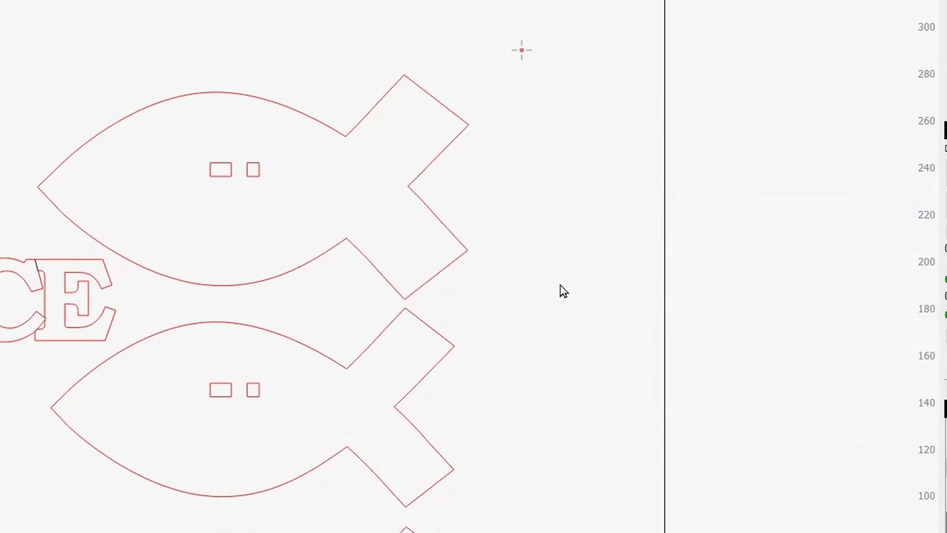
# - Move the backing cross and small fish ornament together closer to the work area, centred at about X 552, Y 145 mm
pyautogui.scroll(-3, 560, 296)
pyautogui.moveTo(560, 350); pyautogui.dragTo(446, 235)
pyautogui.scroll(-2, 311, 220)
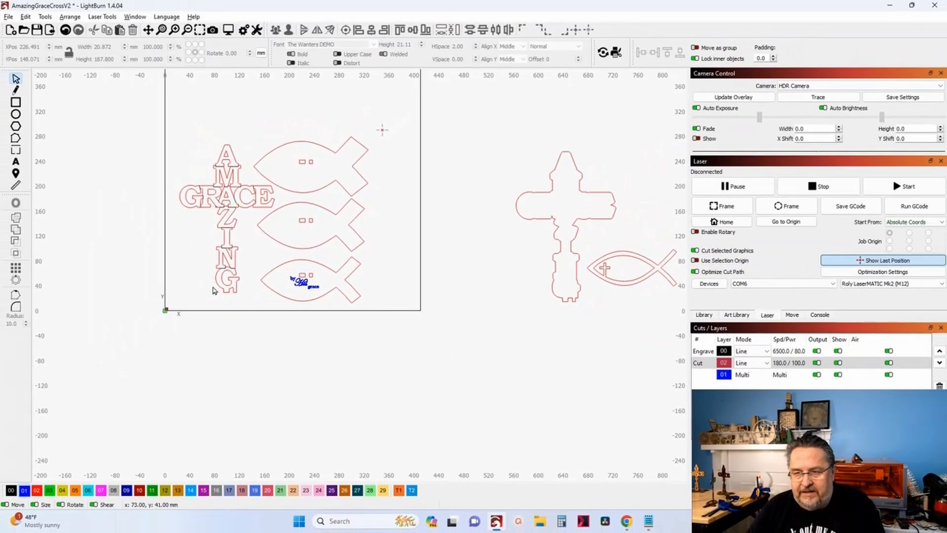
pyautogui.scroll(3, 214, 289)
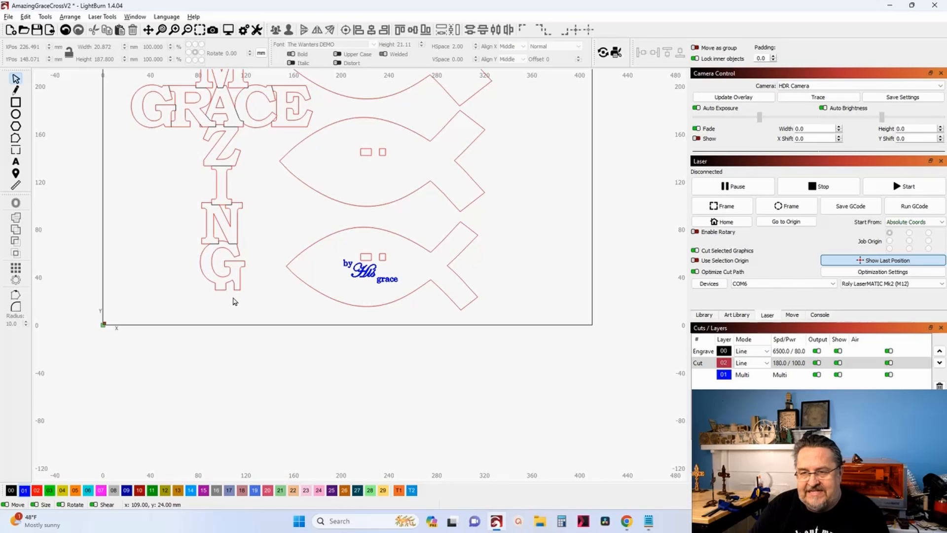
pyautogui.scroll(-5, 233, 301)
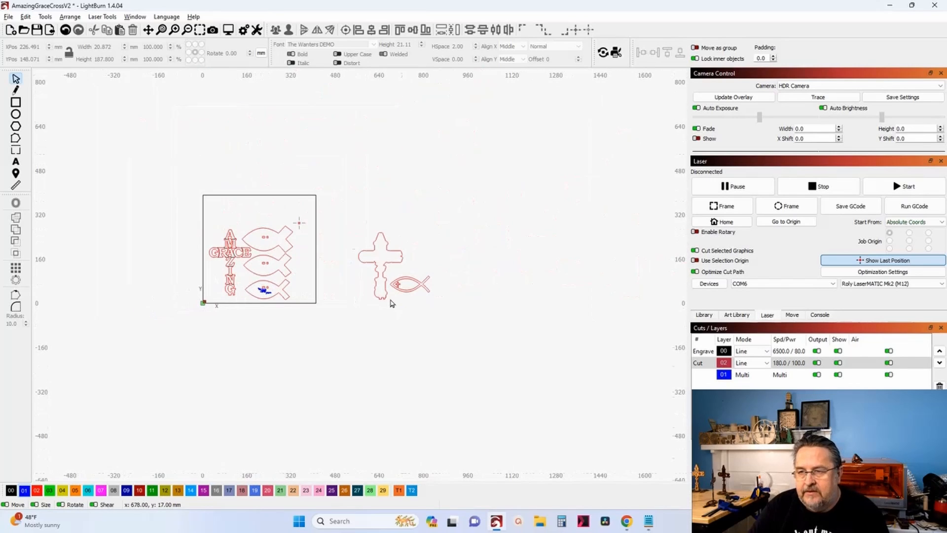
pyautogui.scroll(2, 390, 302)
pyautogui.moveTo(321, 167); pyautogui.dragTo(490, 333)
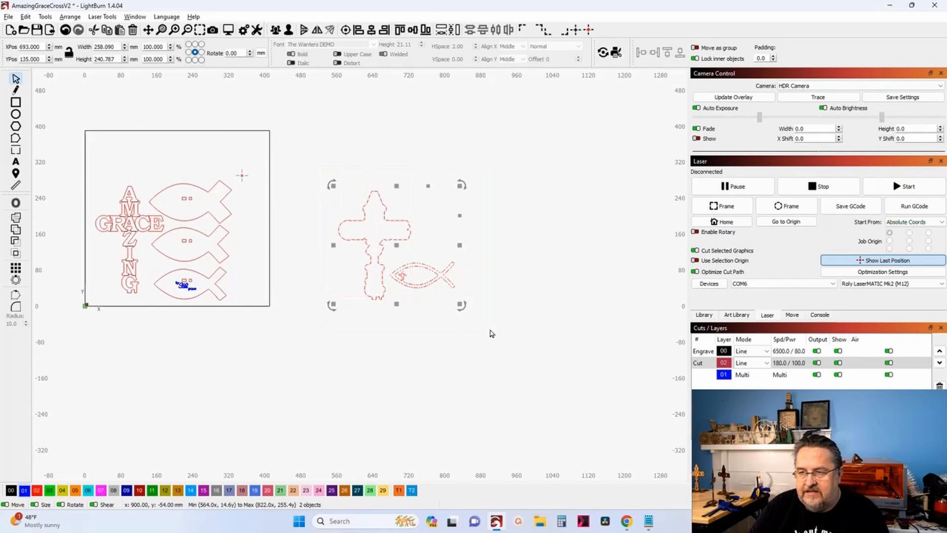
pyautogui.moveTo(397, 249); pyautogui.dragTo(332, 243)
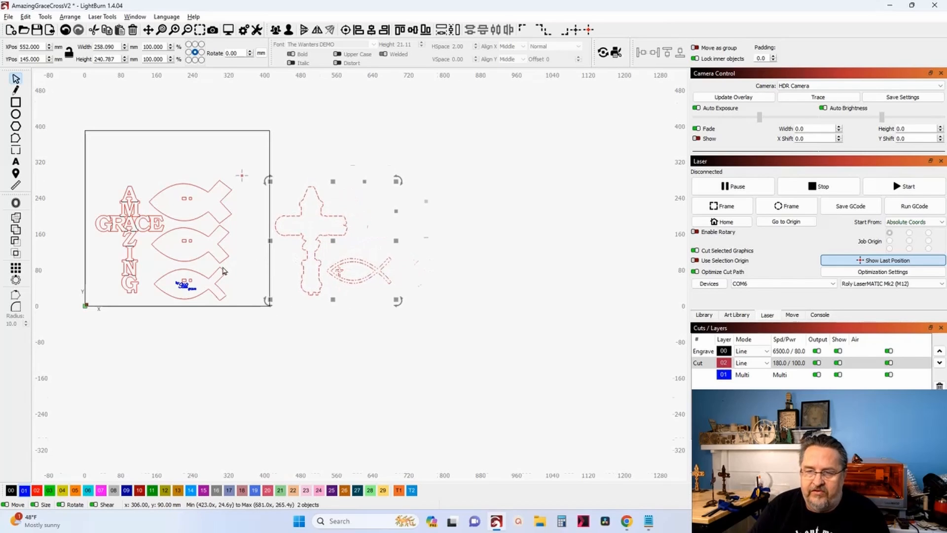
# - Select everything on the blue 01 layer and delete the "by His grace" text from the lowest fish base
pyautogui.scroll(10, 181, 287)
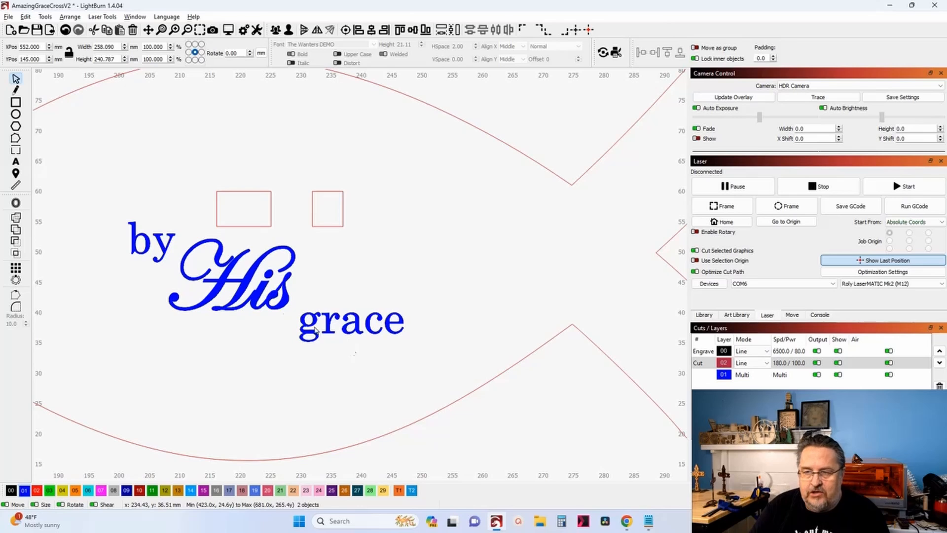
pyautogui.scroll(-10, 314, 330)
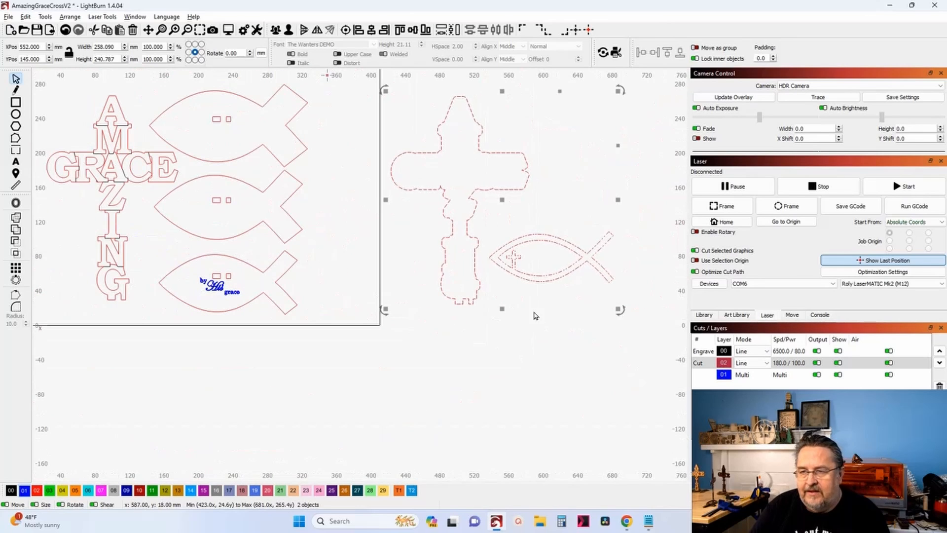
pyautogui.click(542, 338)
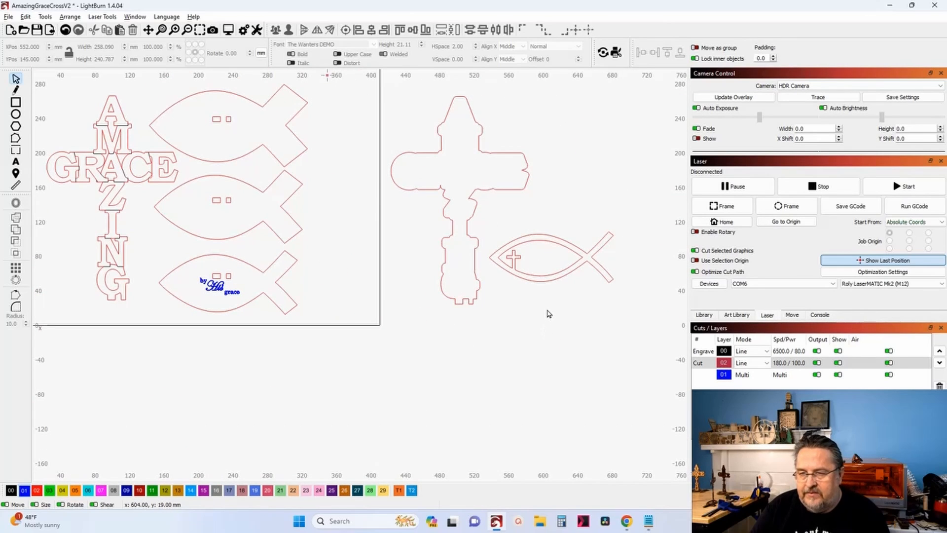
pyautogui.scroll(3, 200, 280)
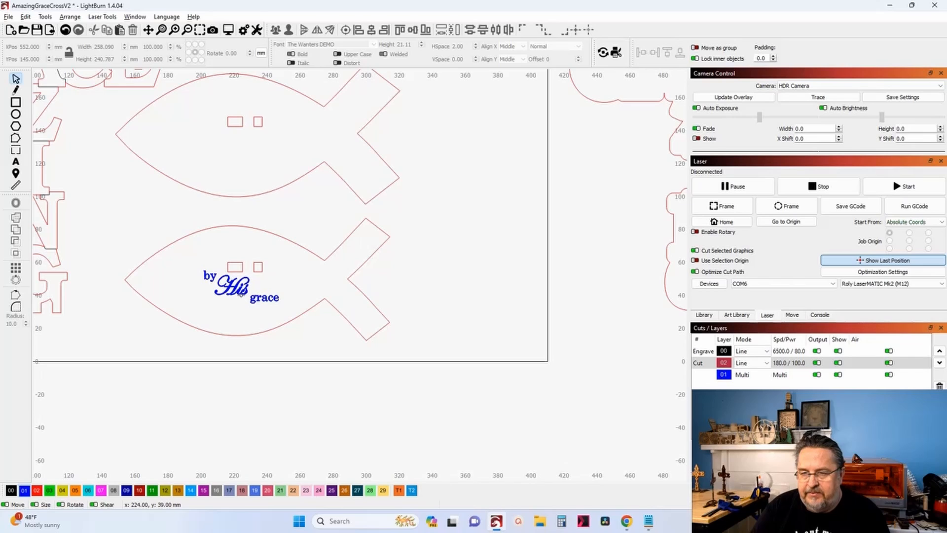
pyautogui.click(240, 293)
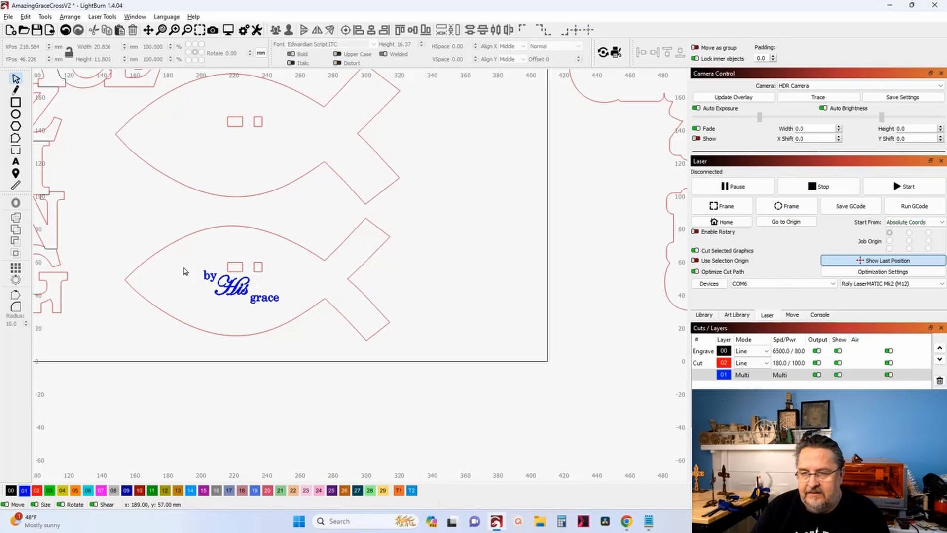
pyautogui.keyDown('shift'); pyautogui.click(705, 378); pyautogui.keyUp('shift')
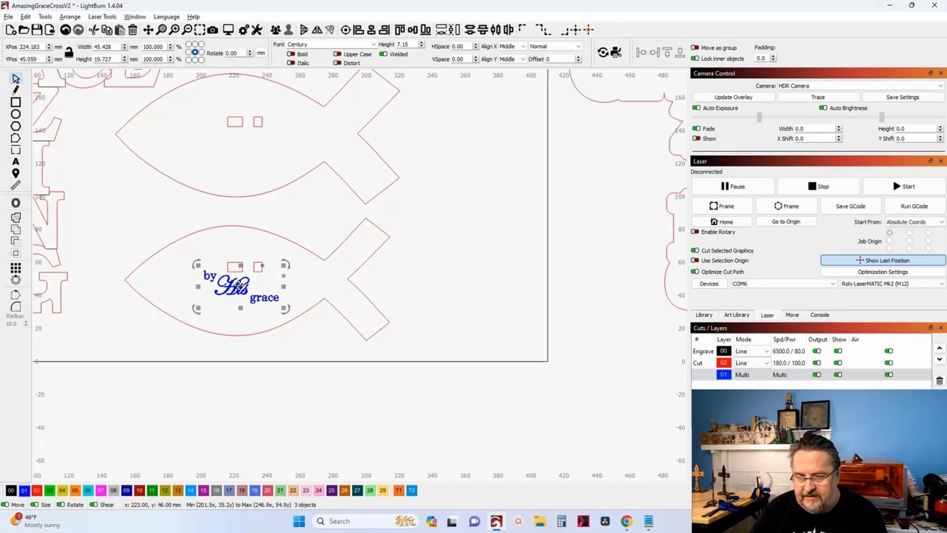
pyautogui.press('Delete')
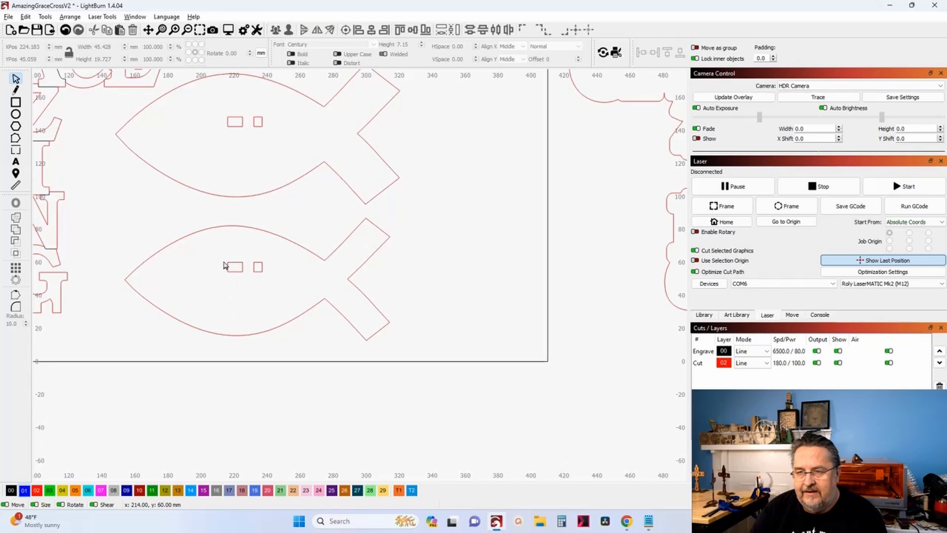
# - Group the two slots of the lowest fish base and centre them vertically on the fish outline
pyautogui.moveTo(217, 254); pyautogui.dragTo(284, 294)
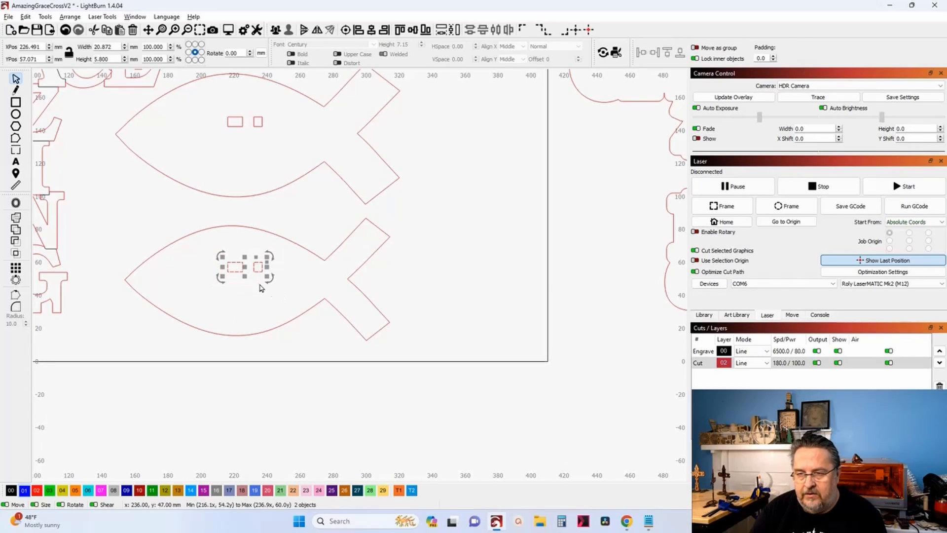
pyautogui.scroll(3, 248, 285)
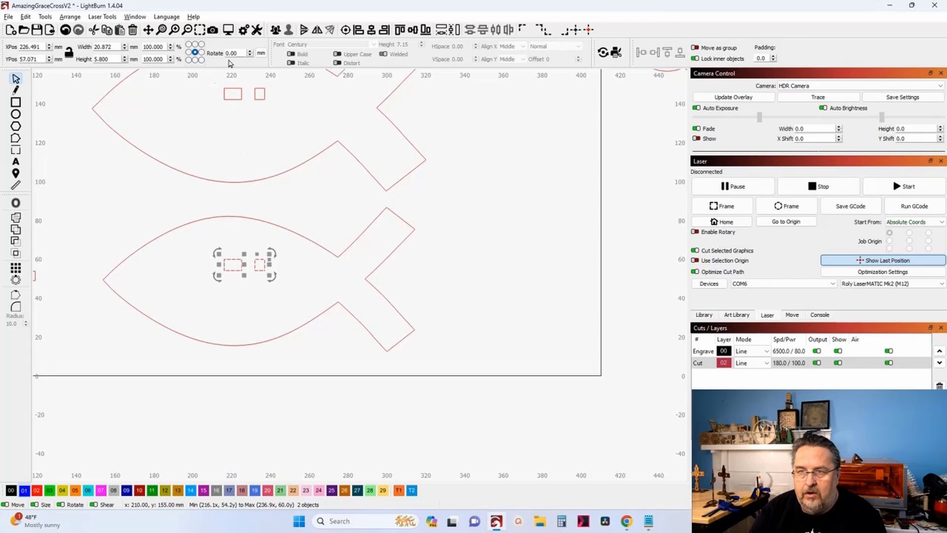
pyautogui.click(275, 30)
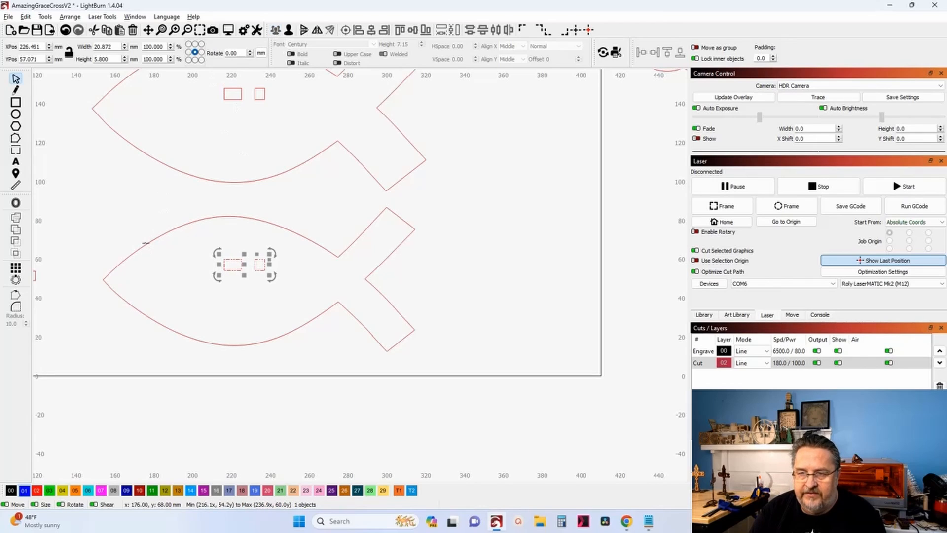
pyautogui.keyDown('shift'); pyautogui.click(145, 242); pyautogui.keyUp('shift')
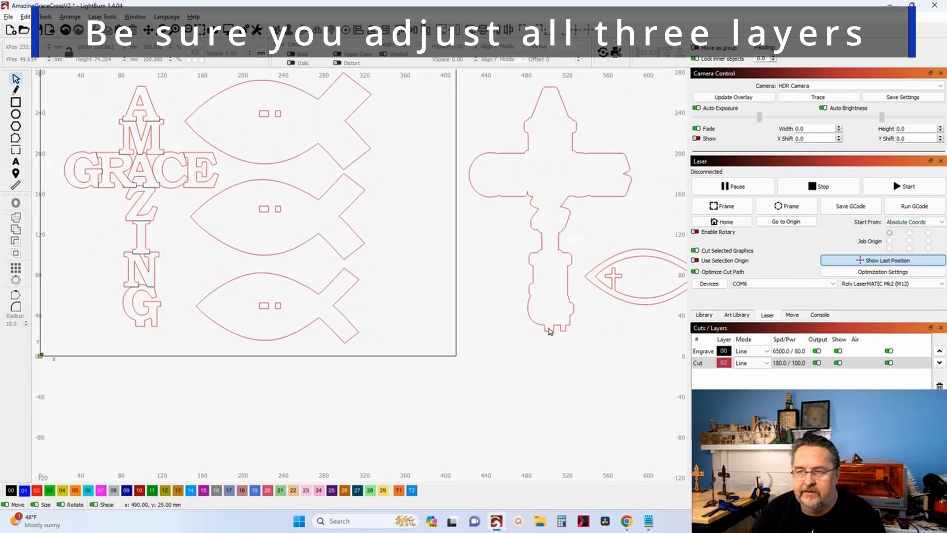
# - Place the small fish ornament over the lowest fish base, centred at about X 233, Y 50 mm, and inspect how it sits over the slots
pyautogui.scroll(-2, 551, 331)
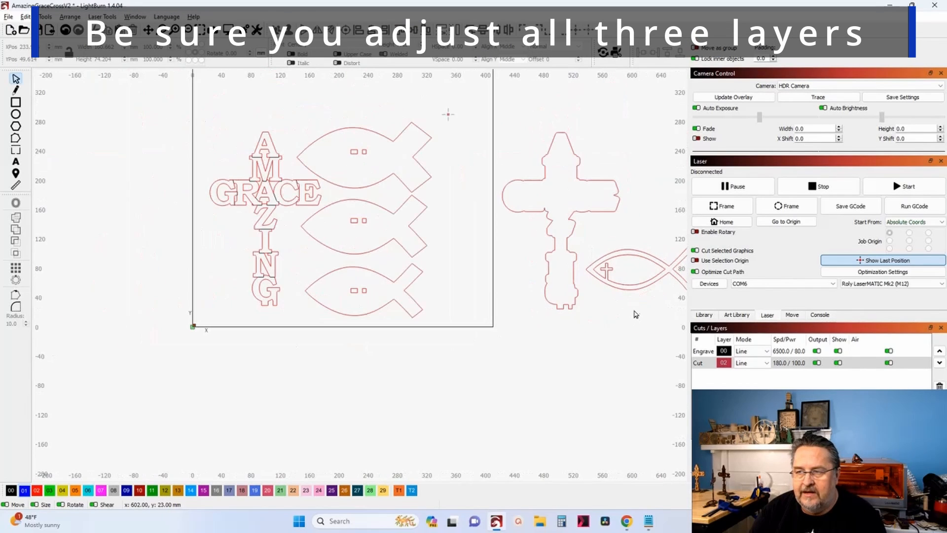
pyautogui.click(614, 284)
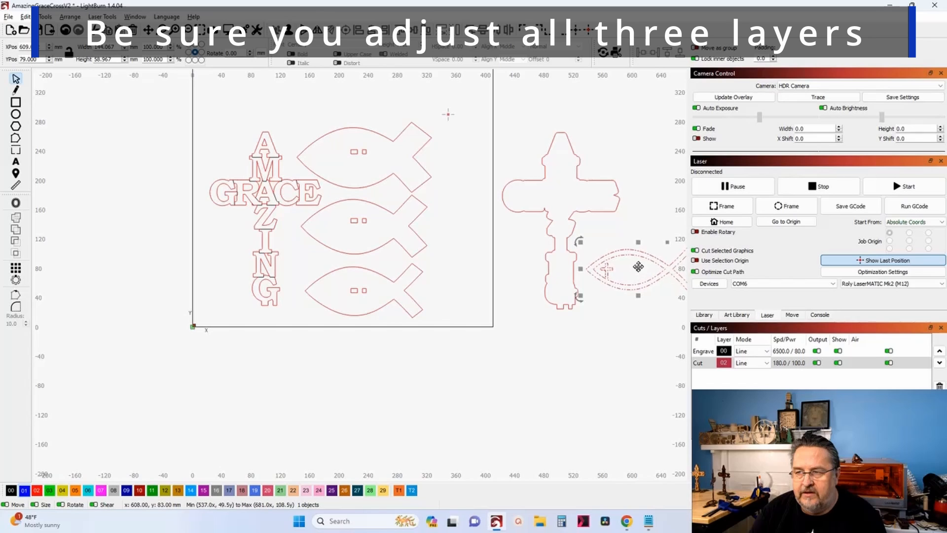
pyautogui.moveTo(638, 268); pyautogui.dragTo(360, 290)
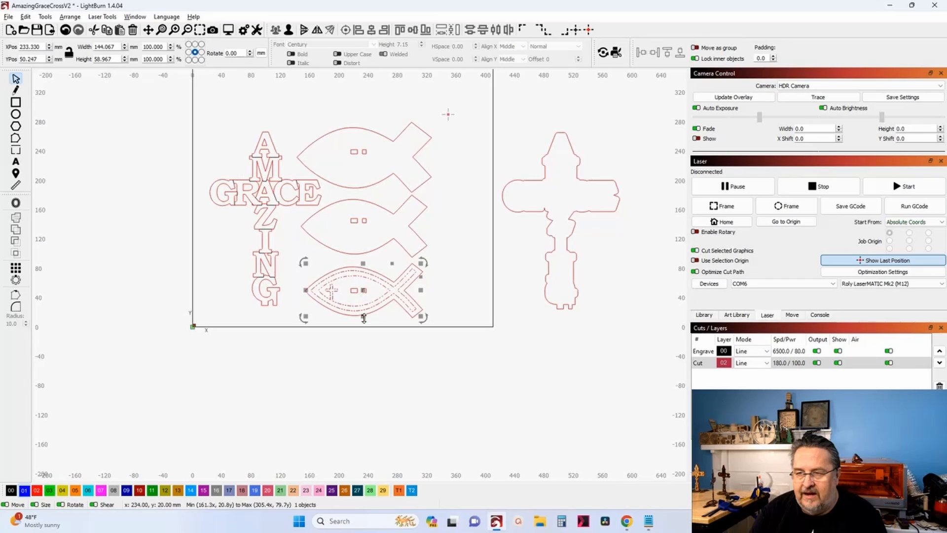
pyautogui.scroll(5, 363, 318)
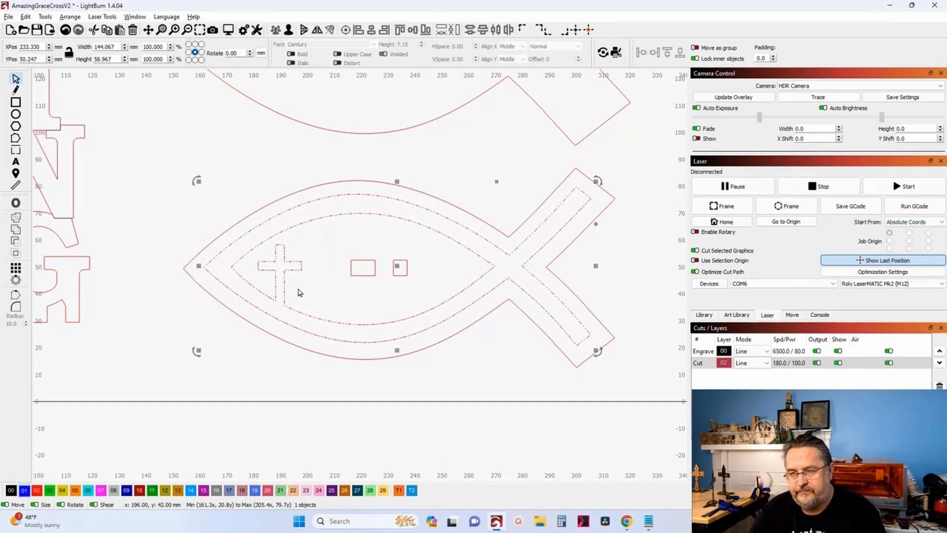
pyautogui.scroll(-4, 301, 295)
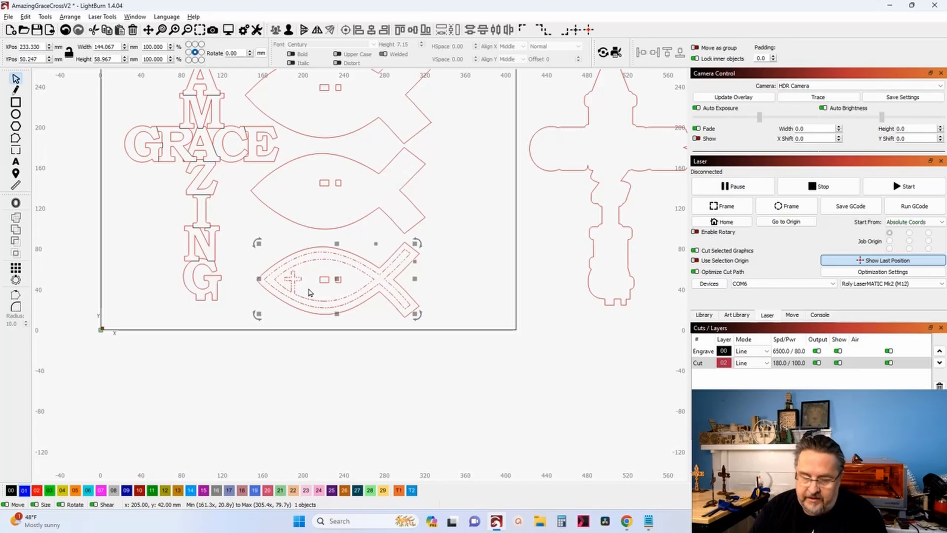
pyautogui.scroll(-3, 307, 296)
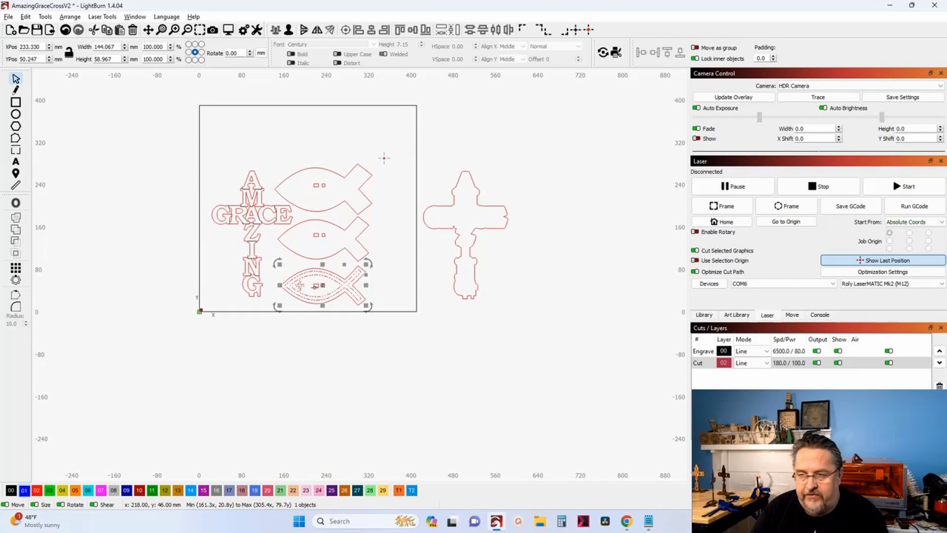
# - Move the small fish ornament back beside the backing cross, centred at about X 615, Y 115 mm, and select the lowest fish base's slots
pyautogui.moveTo(324, 284); pyautogui.dragTo(524, 255)
pyautogui.scroll(2, 295, 283)
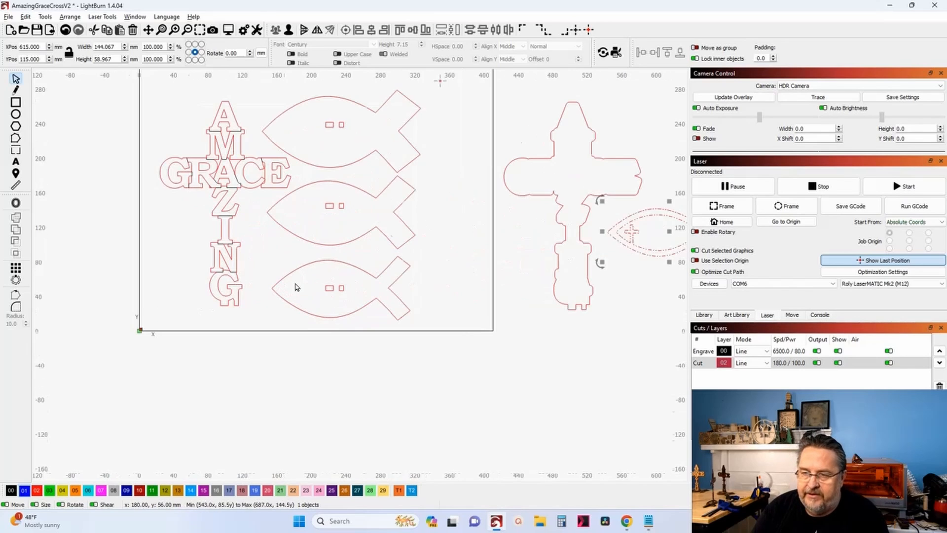
pyautogui.scroll(4, 320, 297)
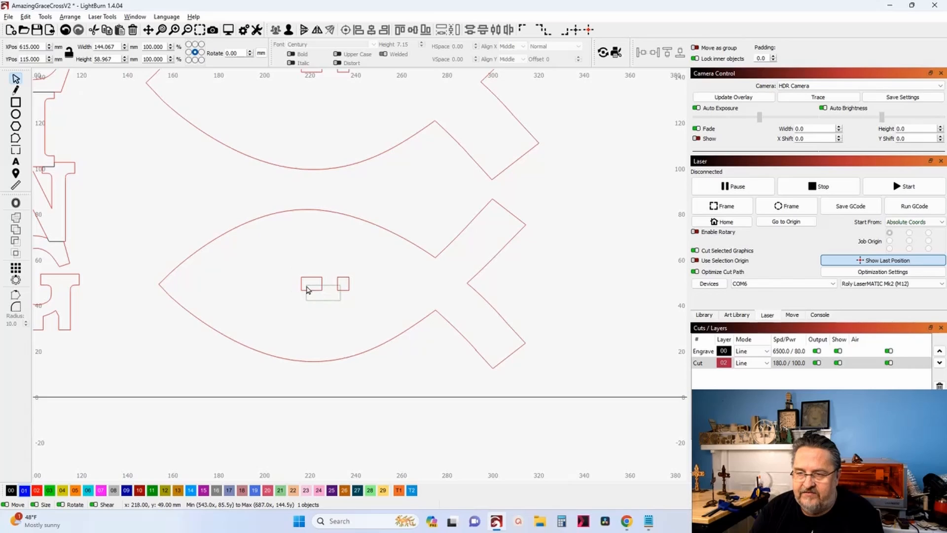
pyautogui.moveTo(307, 289); pyautogui.dragTo(306, 287)
pyautogui.scroll(-3, 229, 270)
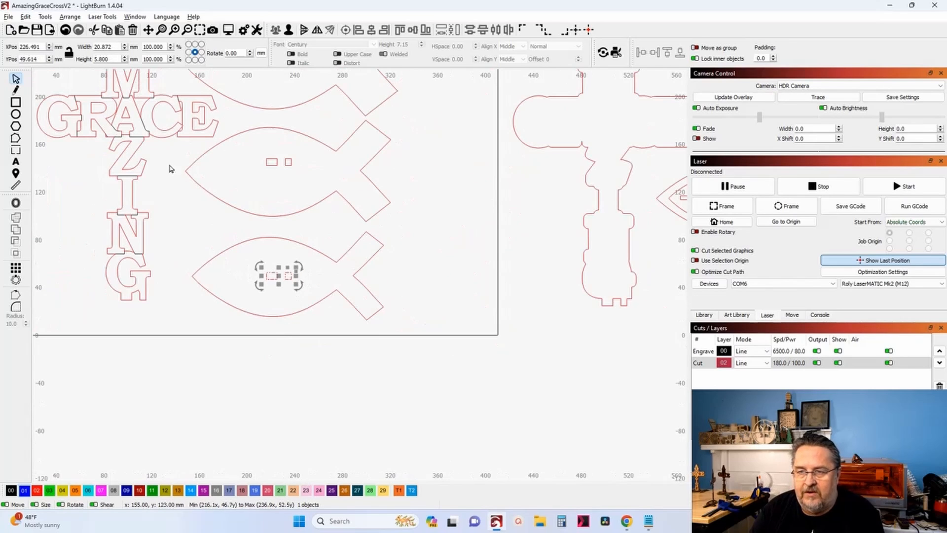
# - Undo the ornament moves, the slot centring and grouping, and the deletion of the "by His grace" text on the lowest fish base
pyautogui.click(65, 30)
pyautogui.click(65, 30)
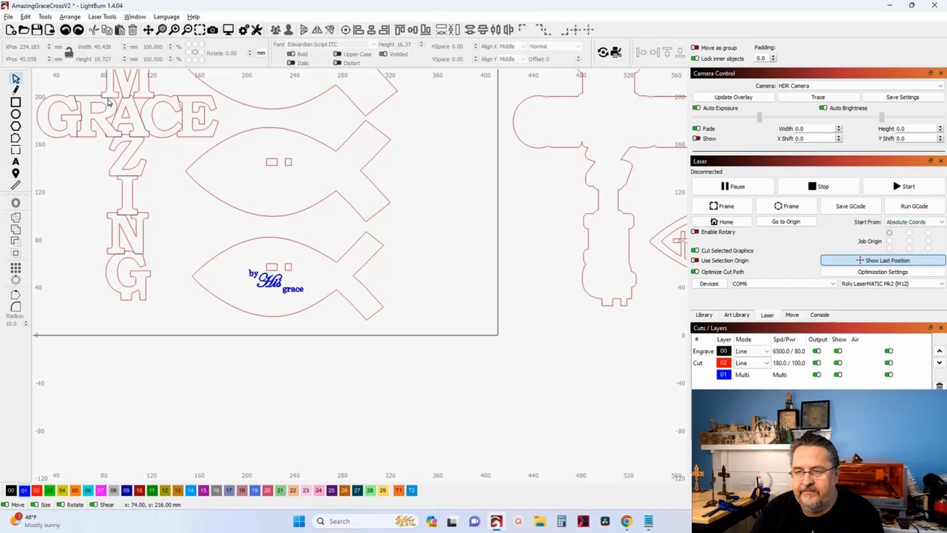
pyautogui.scroll(-6, 211, 231)
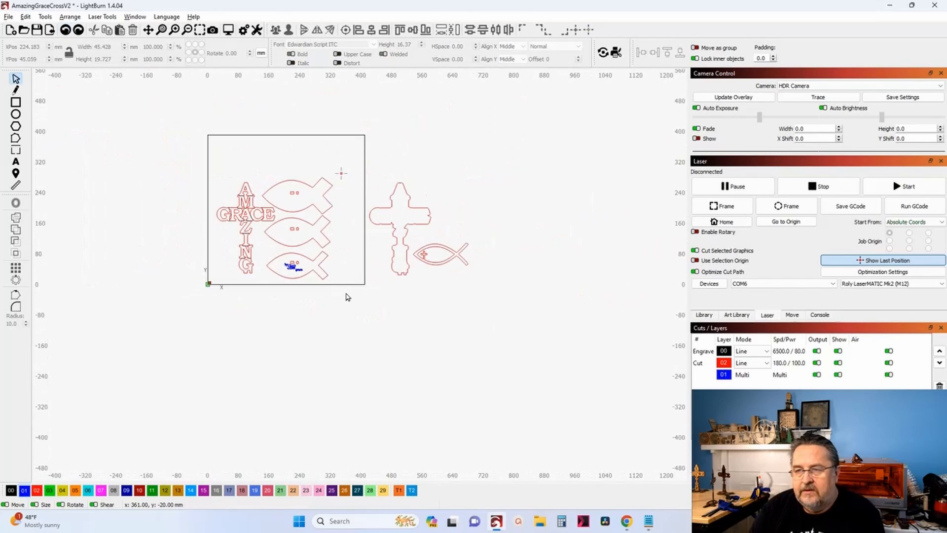